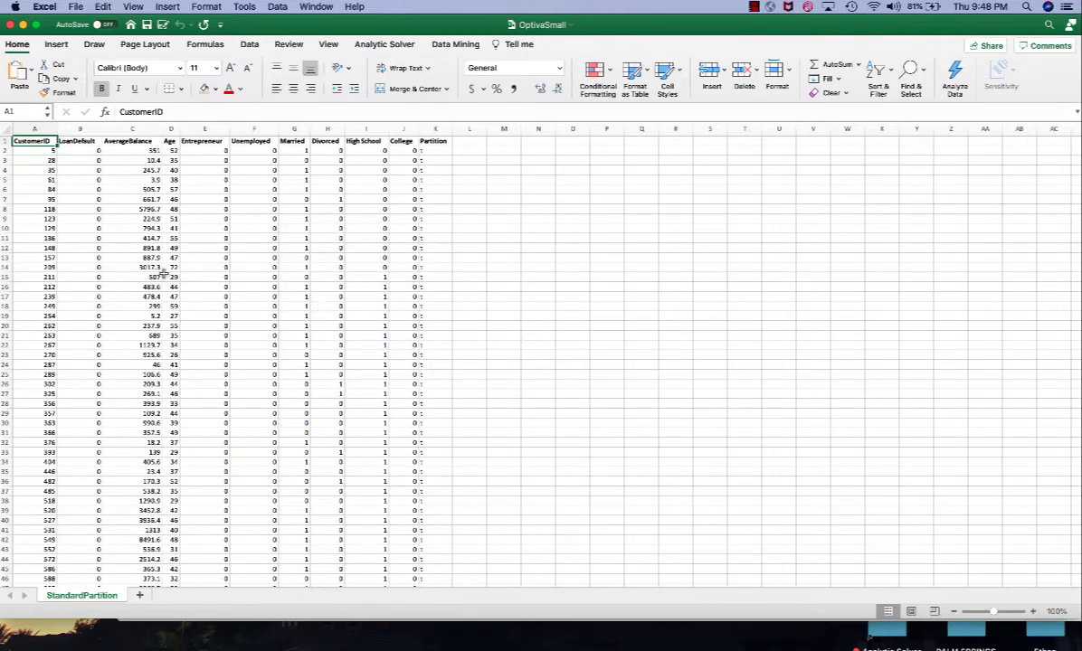
# Review the column headers from CustomerID through Partition, returning to CustomerID.
pyautogui.click(116, 143)
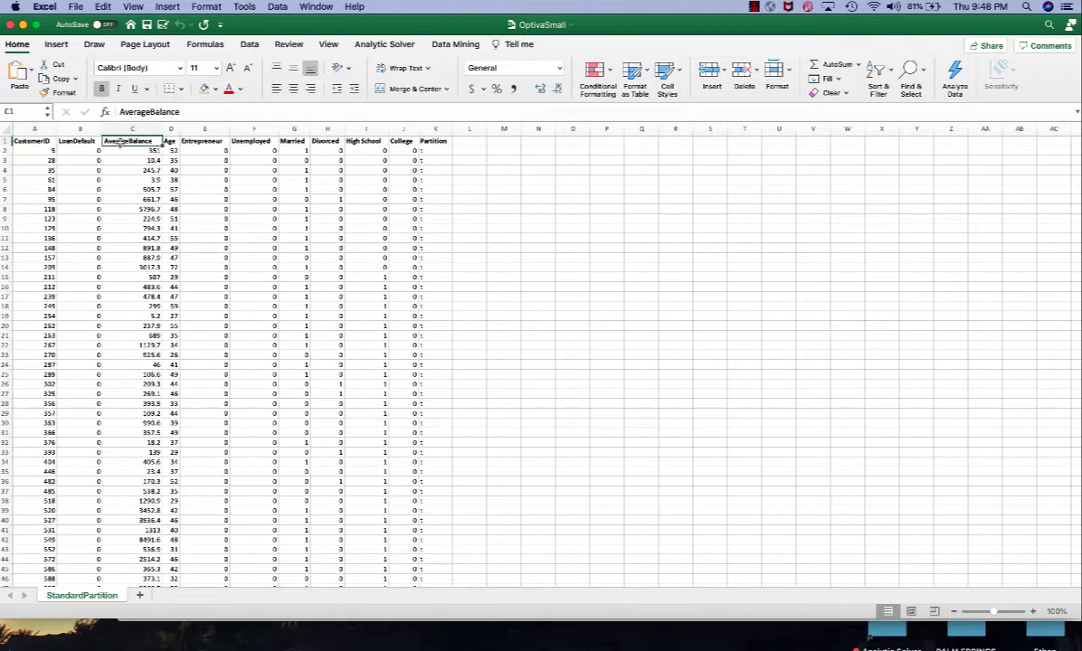
pyautogui.click(168, 142)
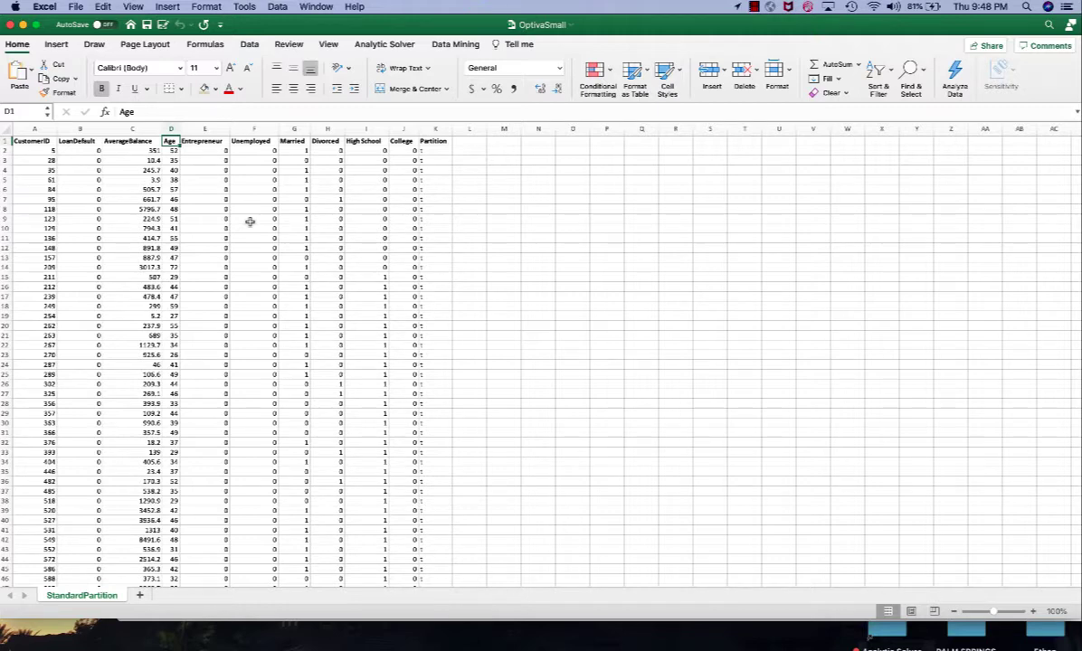
pyautogui.click(133, 142)
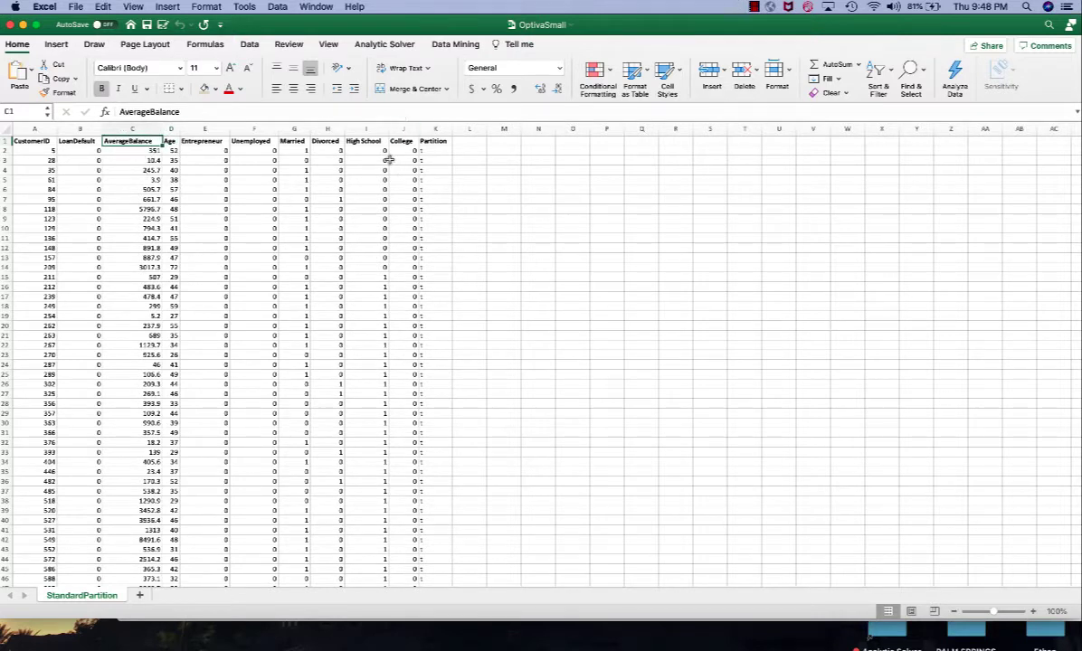
pyautogui.click(421, 141)
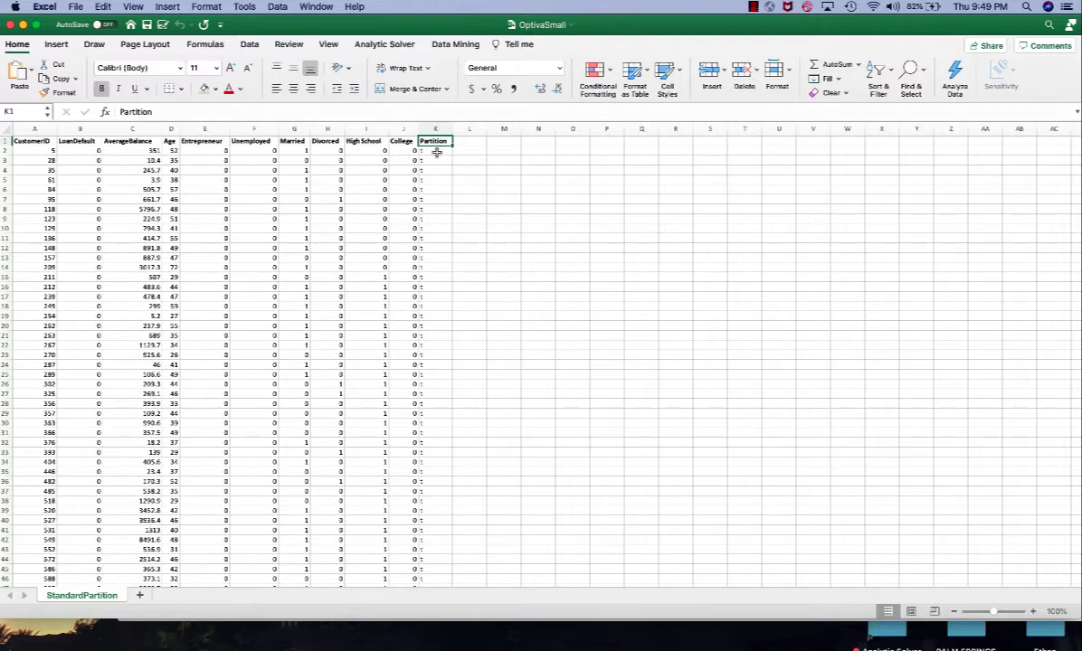
pyautogui.click(40, 141)
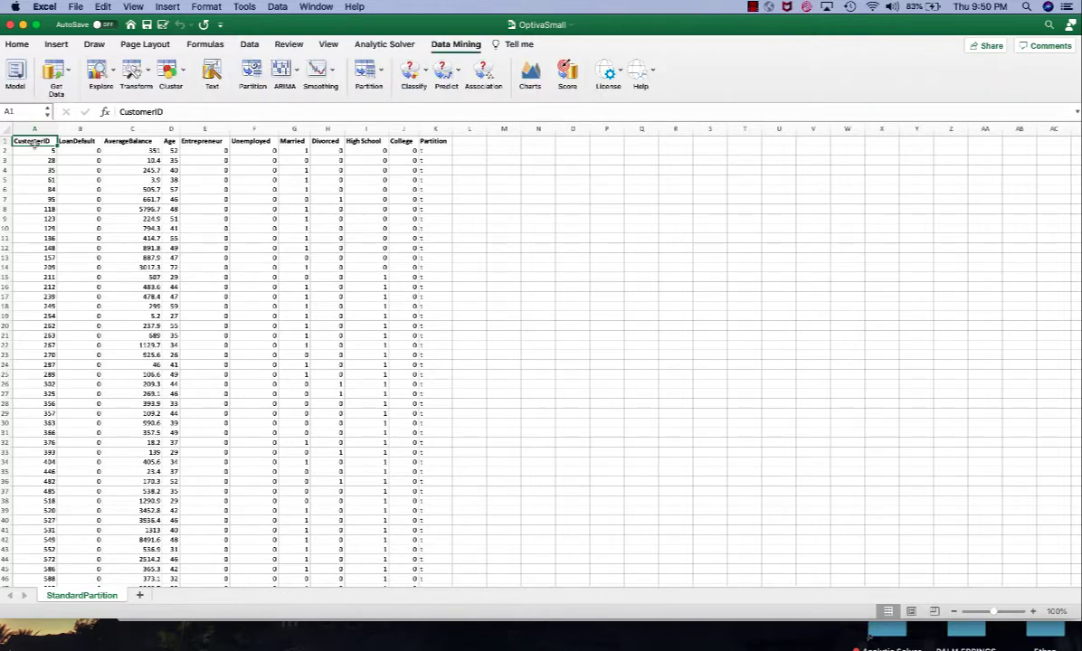
# Select the whole dataset down to the last row and across to column K, then launch Predict > Regression Tree.
pyautogui.press('super+shift+Down')
pyautogui.press('super+shift+Right')
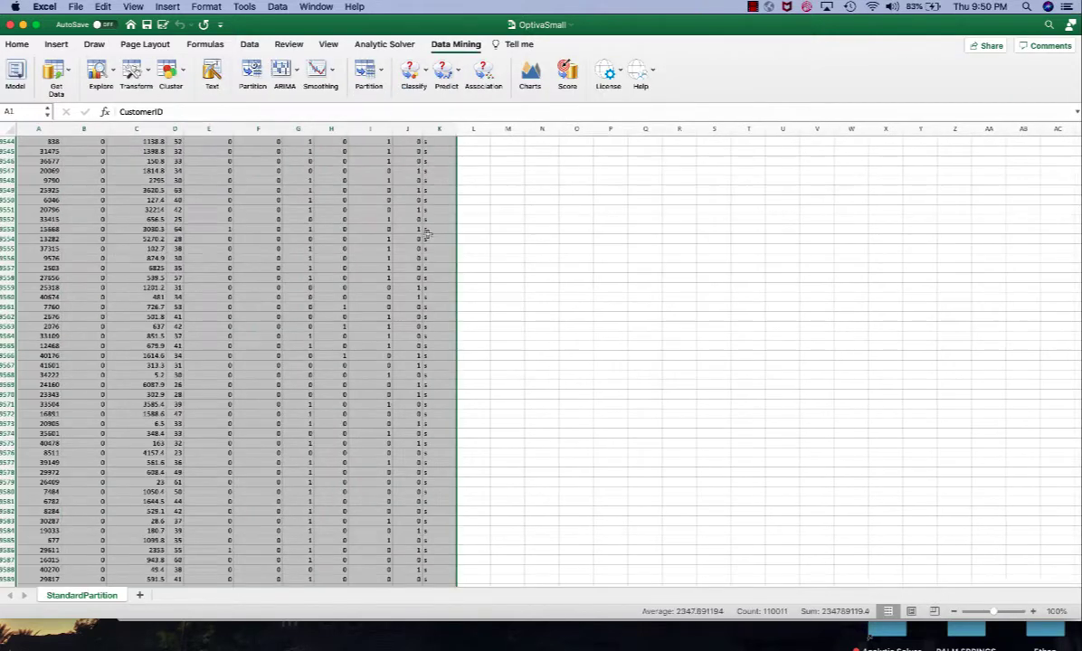
pyautogui.click(458, 74)
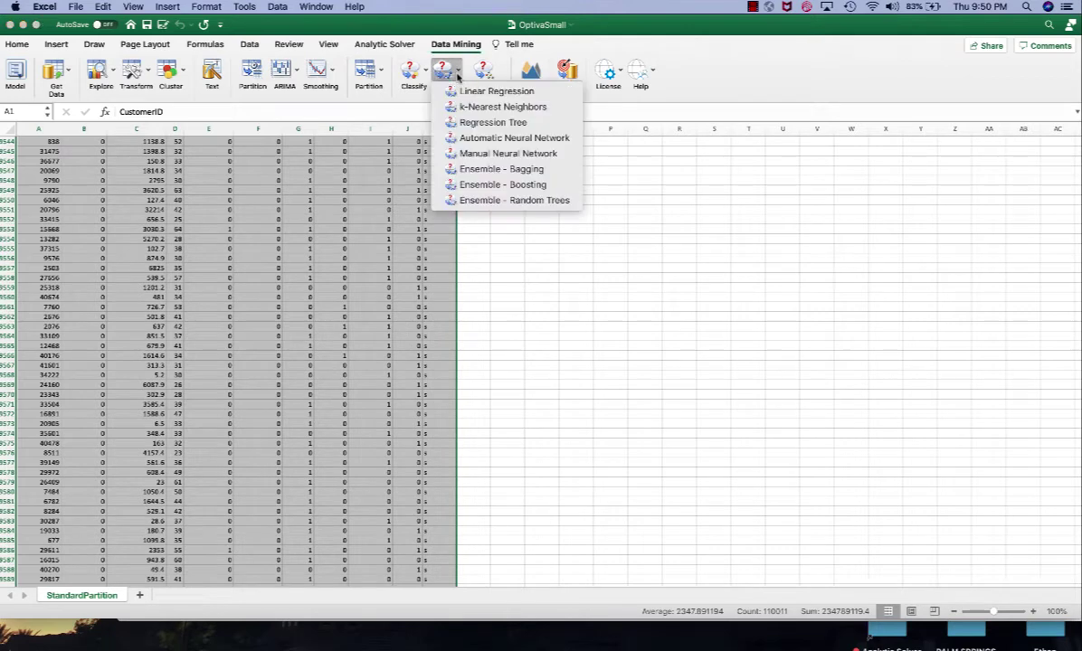
pyautogui.click(493, 122)
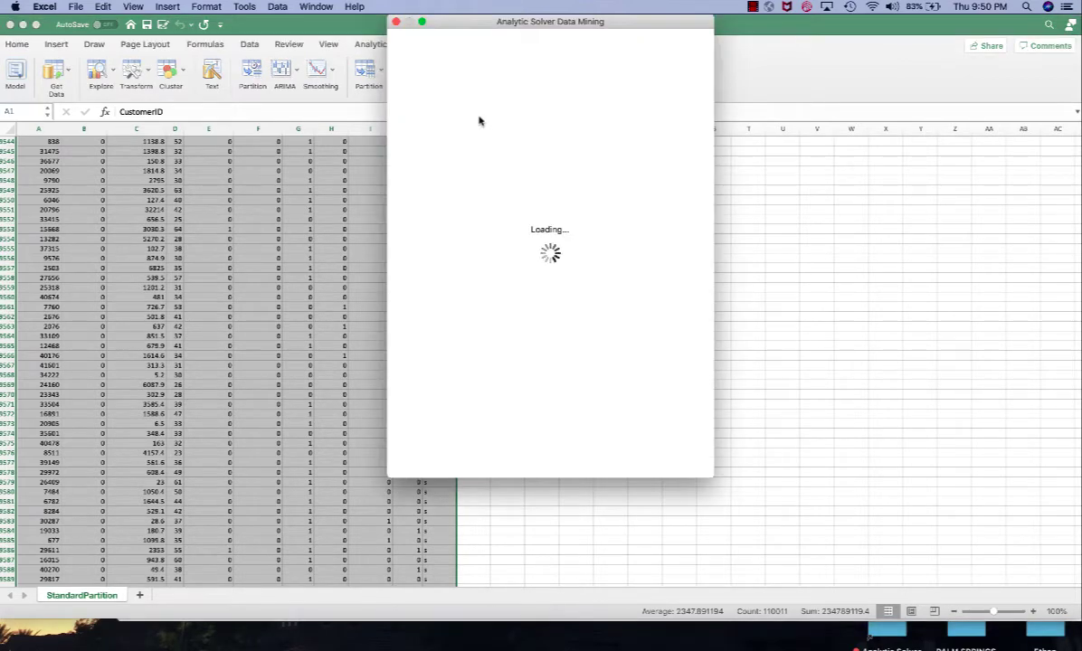
# Set AverageBalance as the output variable.
pyautogui.moveTo(472, 22); pyautogui.dragTo(360, 132)
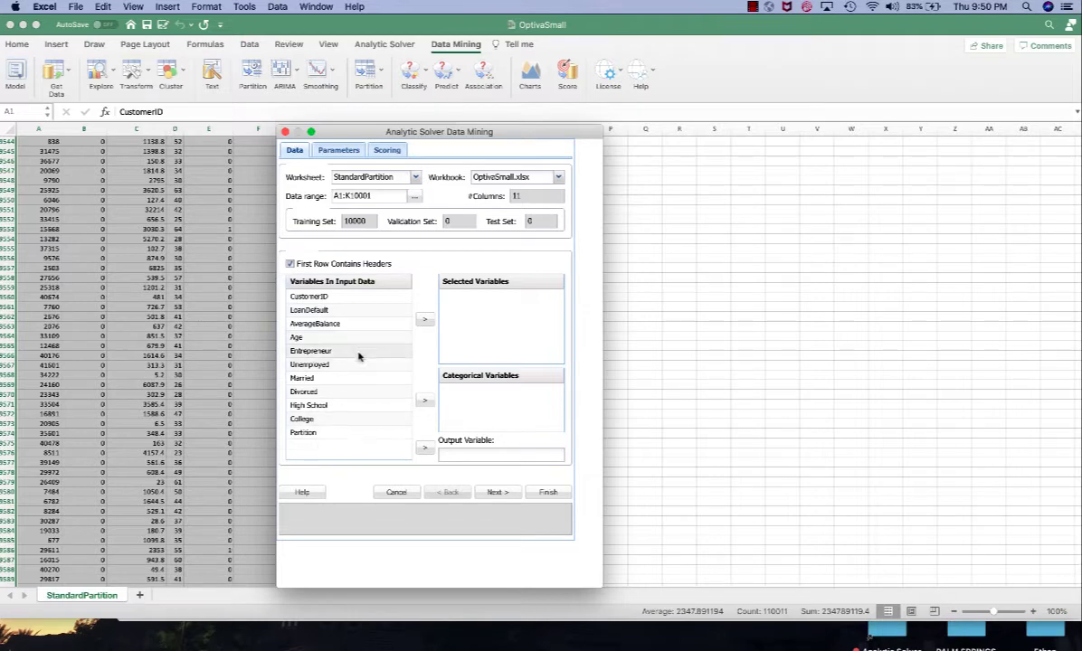
pyautogui.click(315, 324)
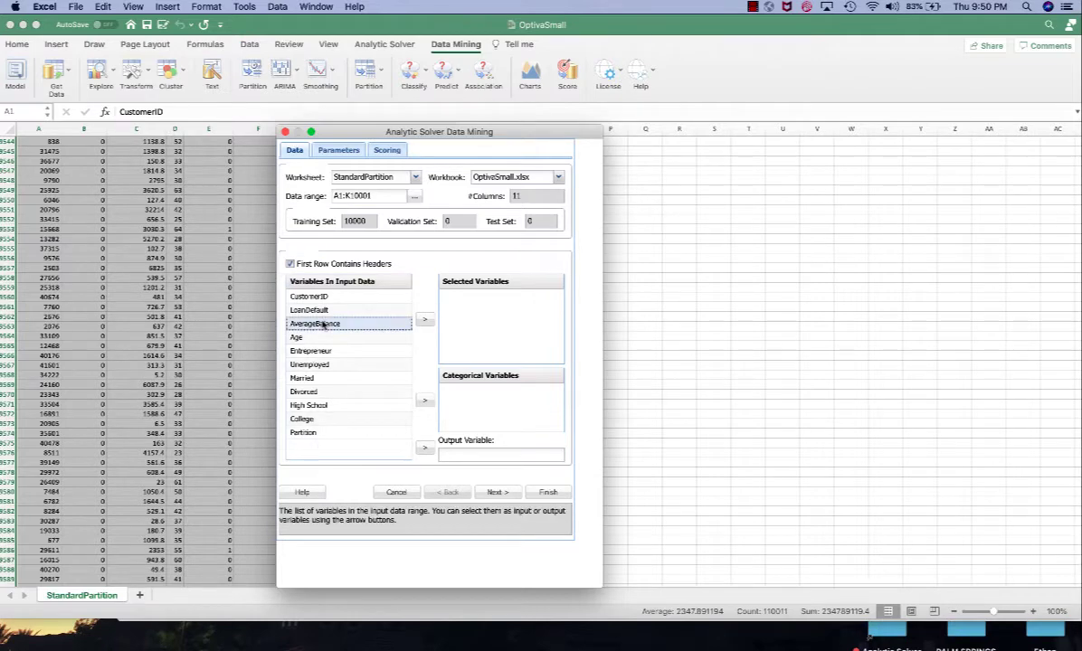
pyautogui.click(424, 452)
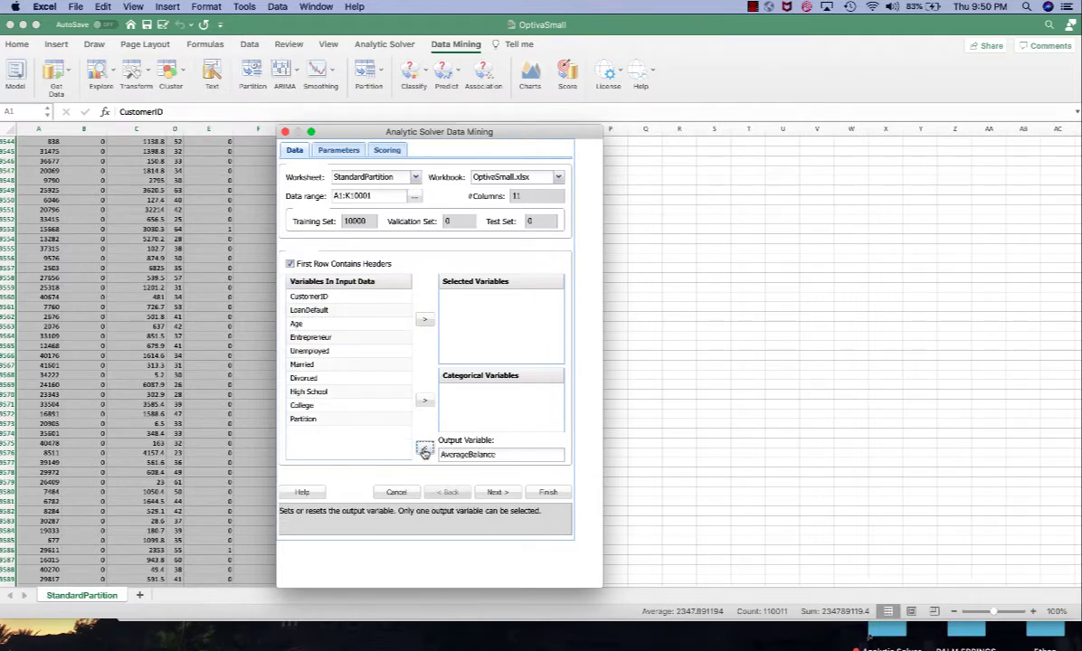
# Add Age through College as the selected input variables.
pyautogui.click(316, 324)
pyautogui.keyDown('shift'); pyautogui.click(328, 406); pyautogui.keyUp('shift')
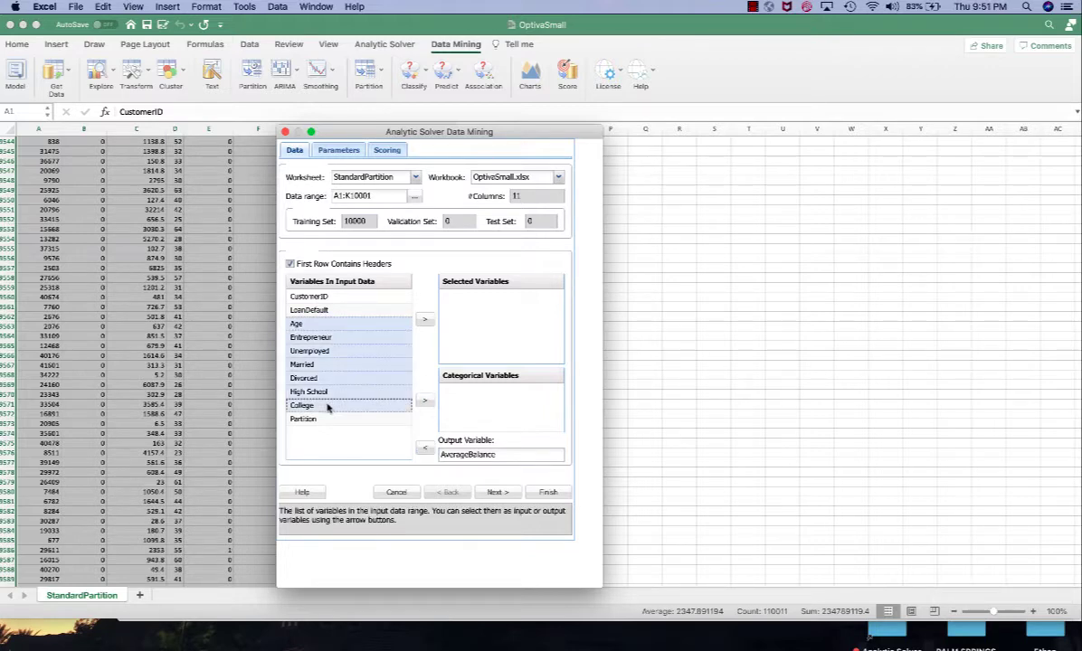
pyautogui.click(424, 322)
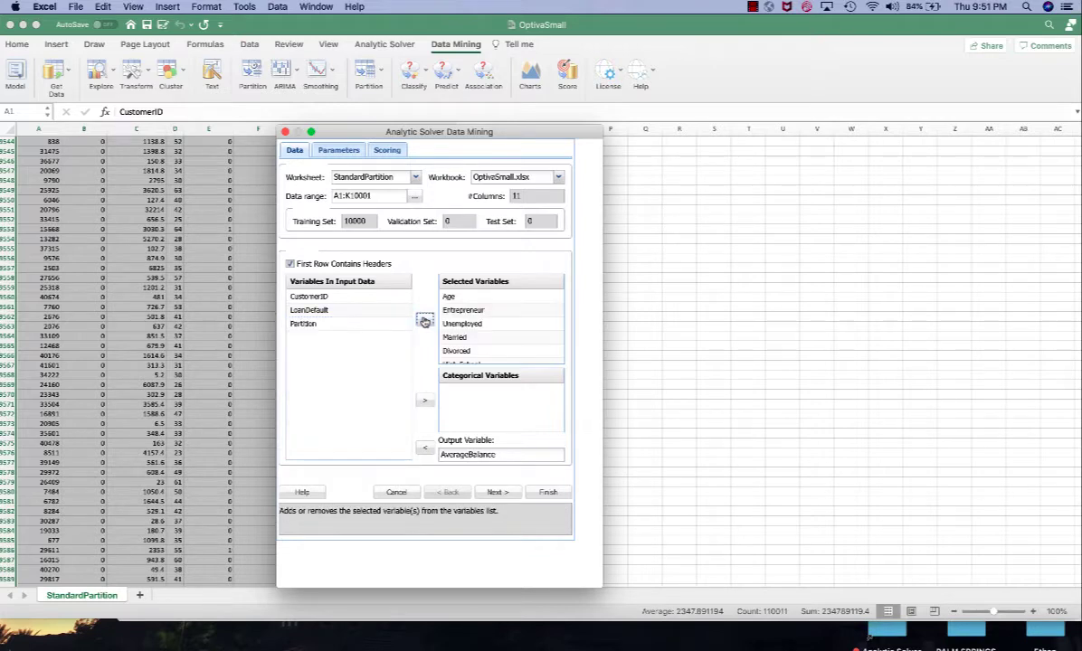
# Enable data partitioning with the existing Partition column as the partition variable.
pyautogui.click(496, 493)
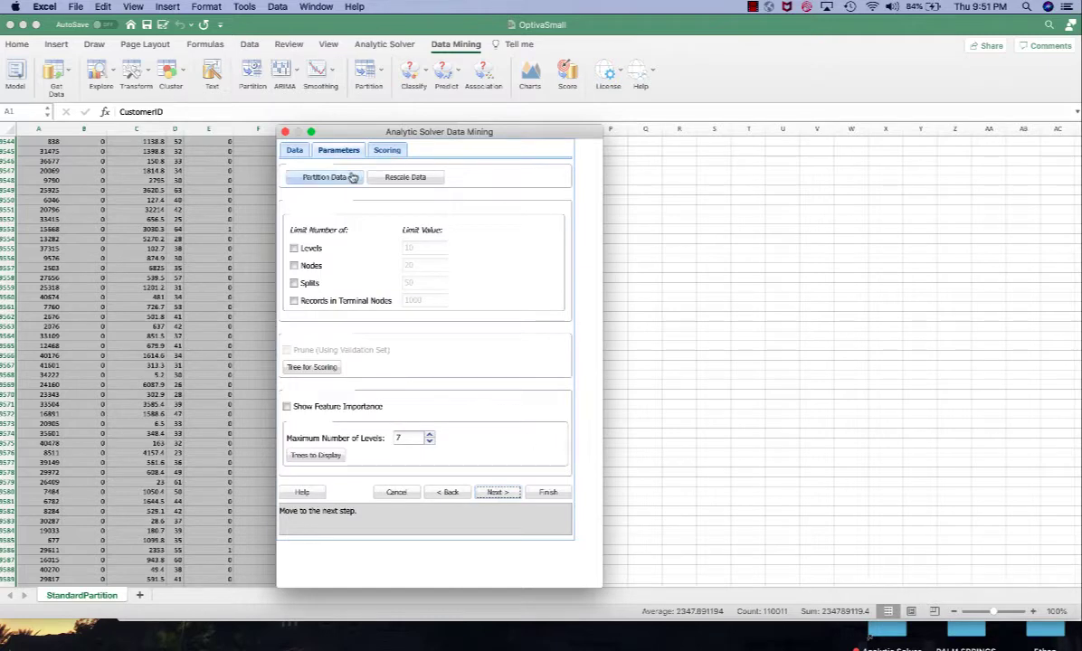
pyautogui.click(312, 177)
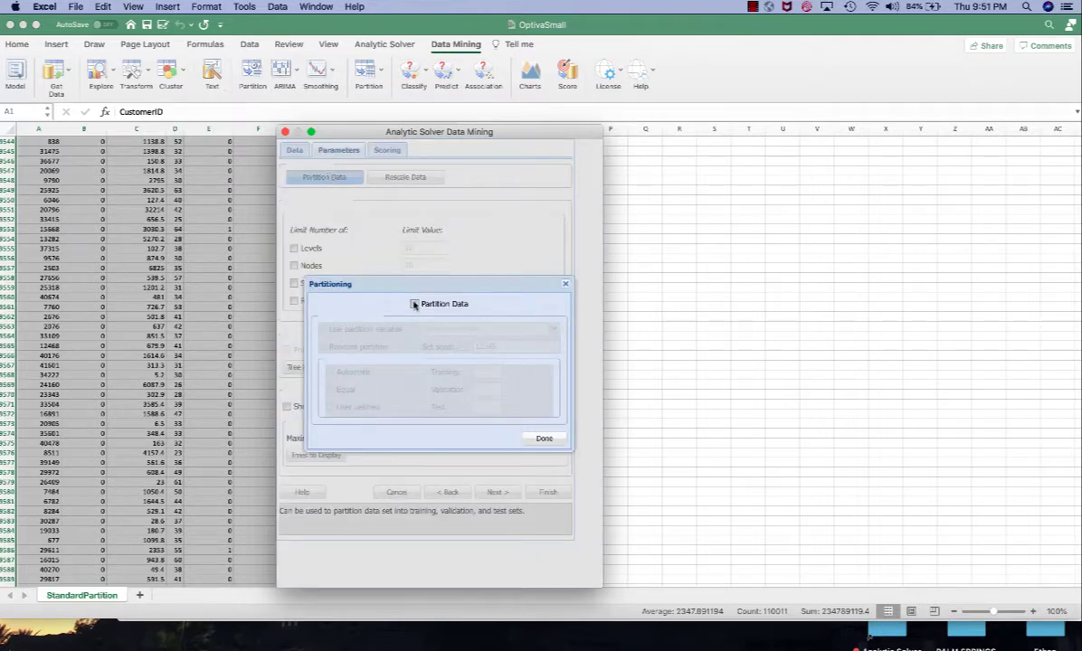
pyautogui.click(414, 304)
pyautogui.click(342, 346)
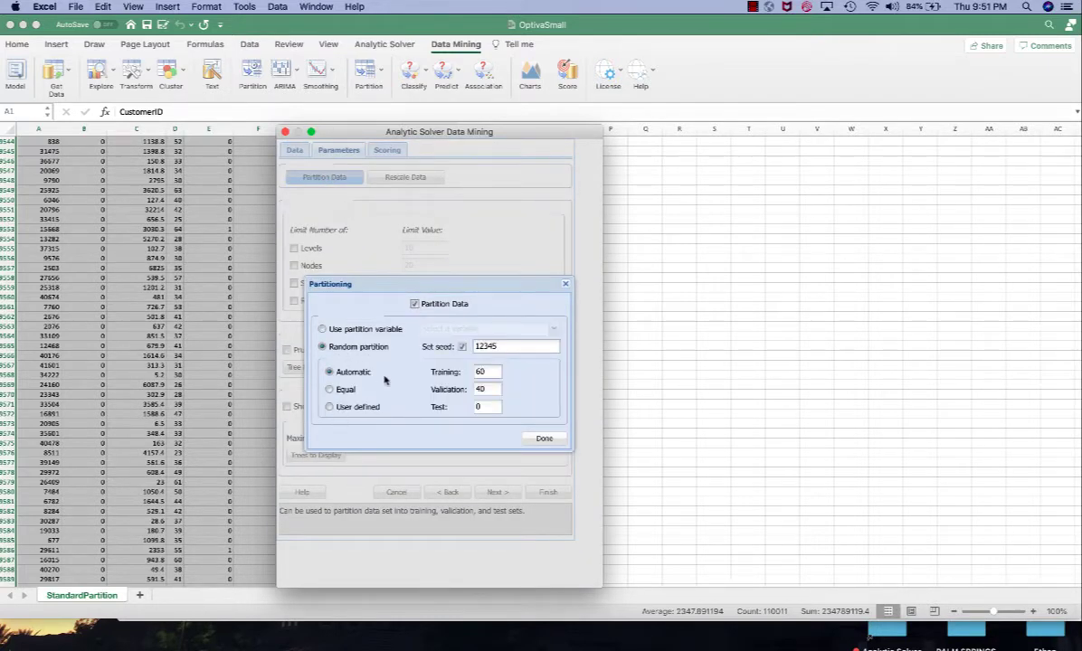
pyautogui.click(329, 407)
pyautogui.click(344, 391)
pyautogui.click(322, 329)
pyautogui.click(553, 331)
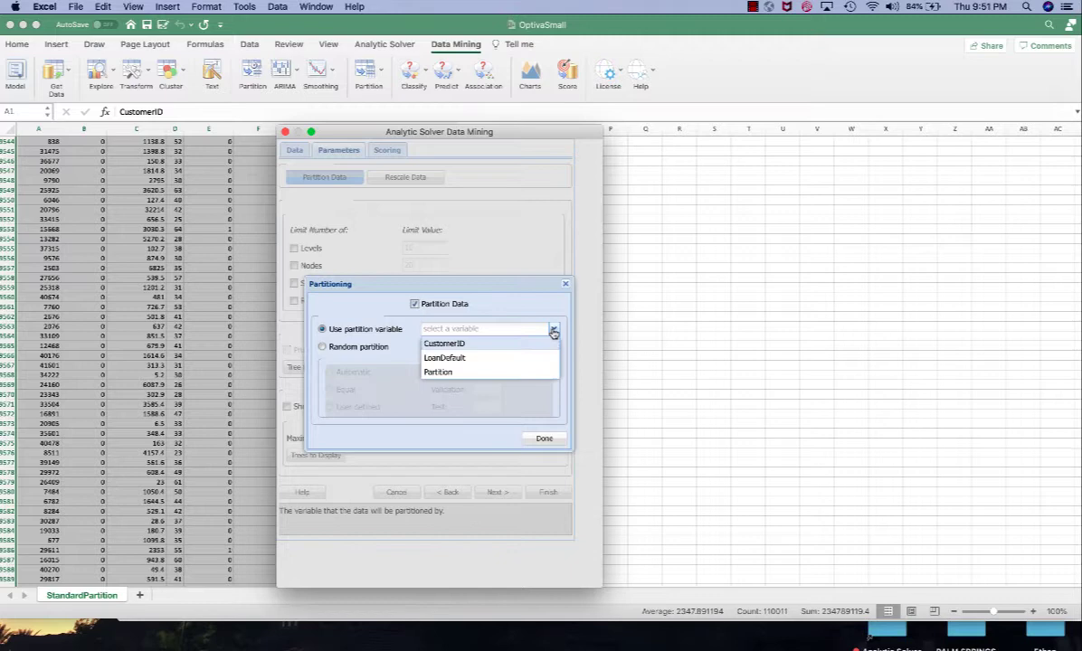
pyautogui.click(439, 371)
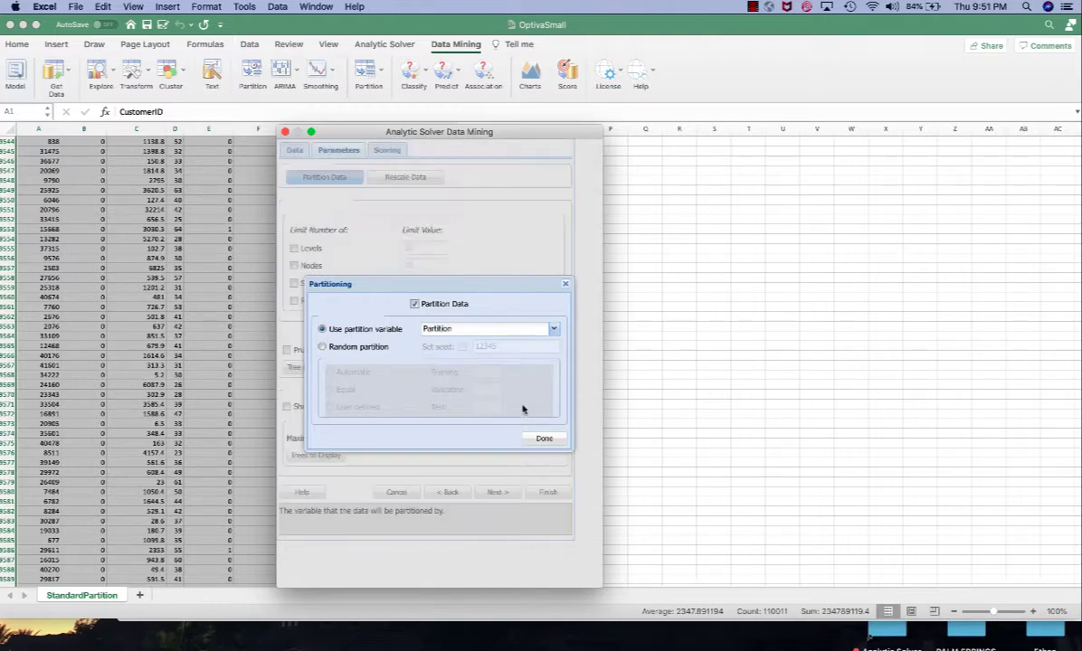
pyautogui.click(543, 438)
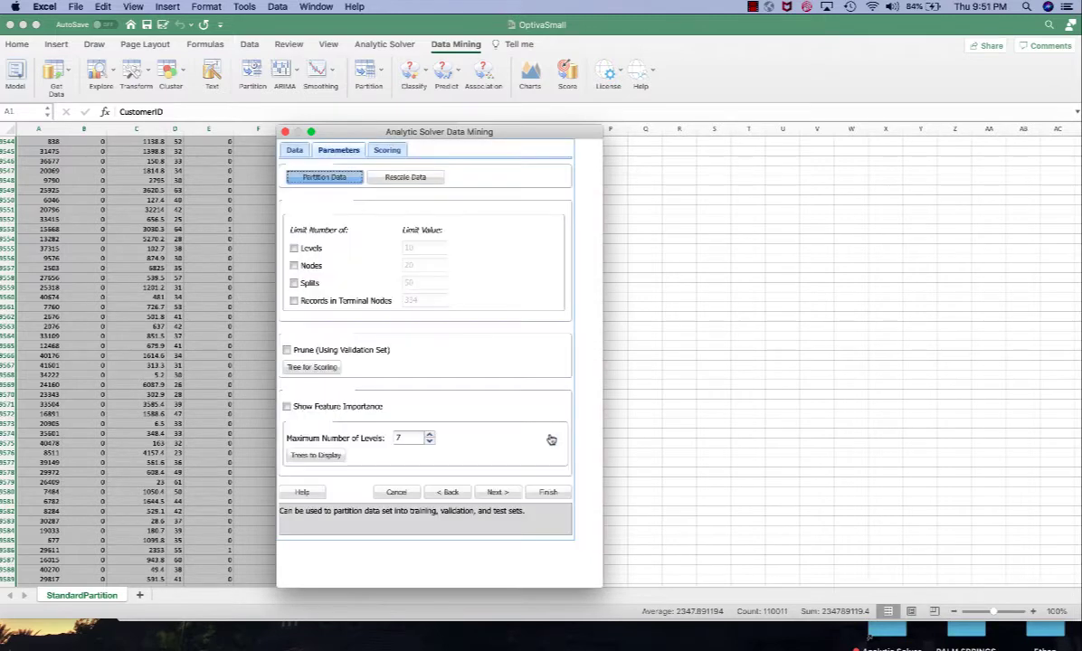
# Limit terminal nodes to 334 records and prune the tree using the validation set.
pyautogui.click(293, 301)
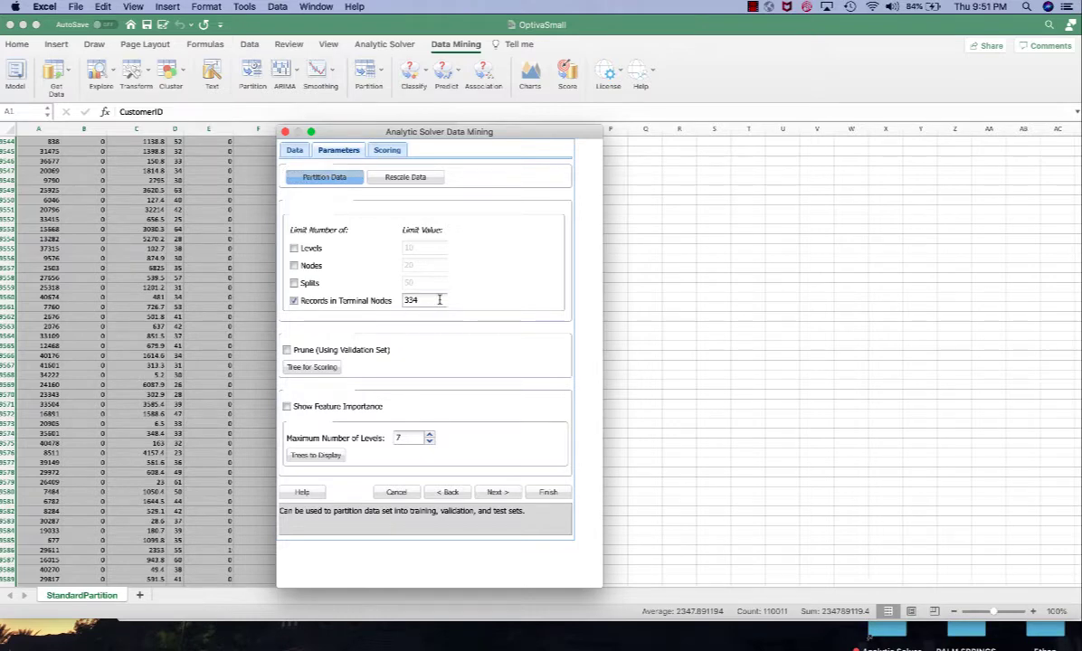
pyautogui.click(416, 300)
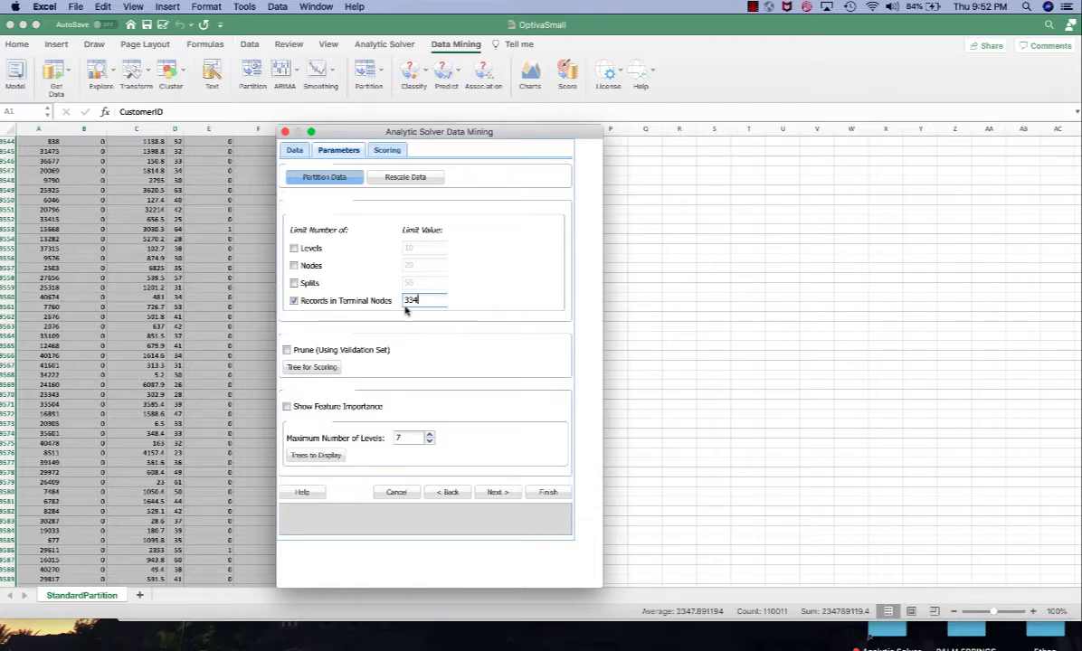
pyautogui.click(288, 349)
# Use the Best Pruned tree for scoring and turn on Show Feature Importance.
pyautogui.click(312, 367)
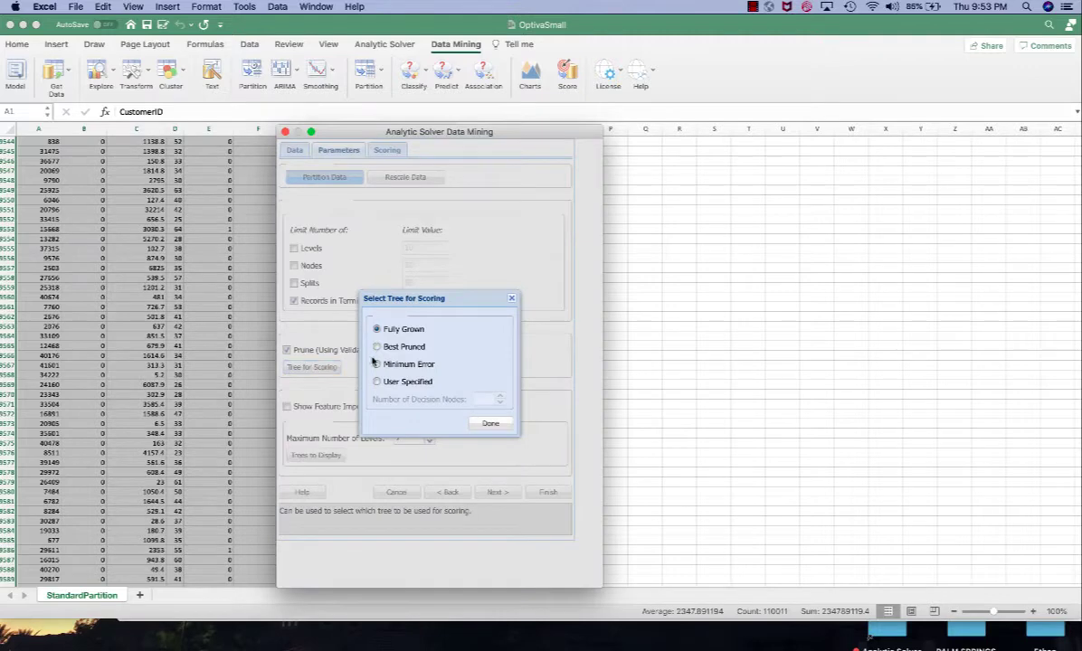
pyautogui.click(419, 349)
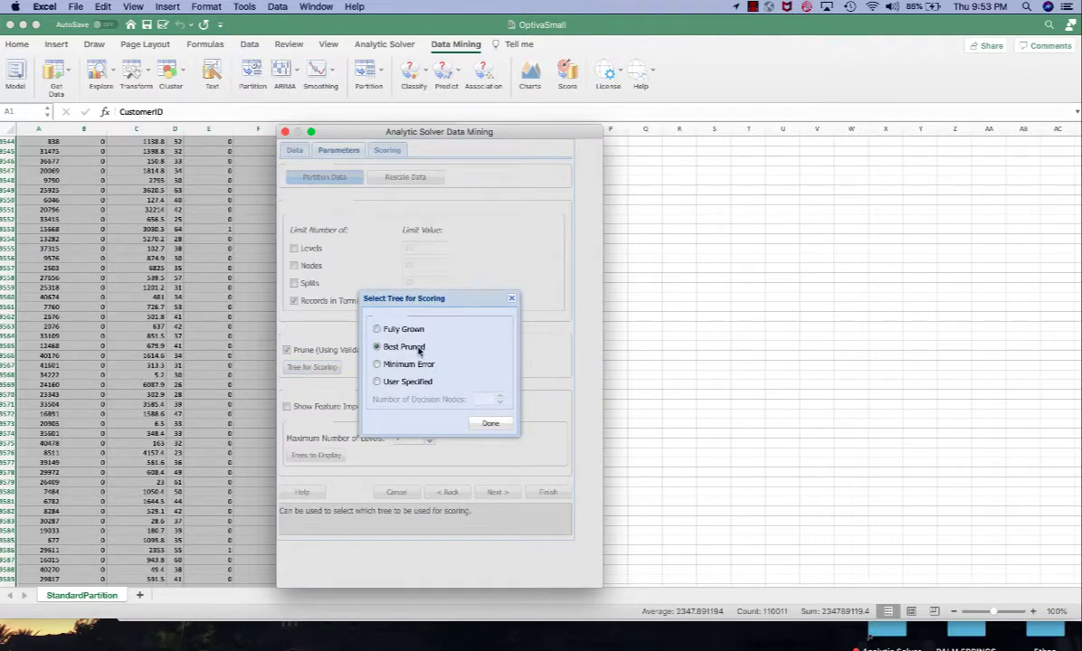
pyautogui.click(491, 425)
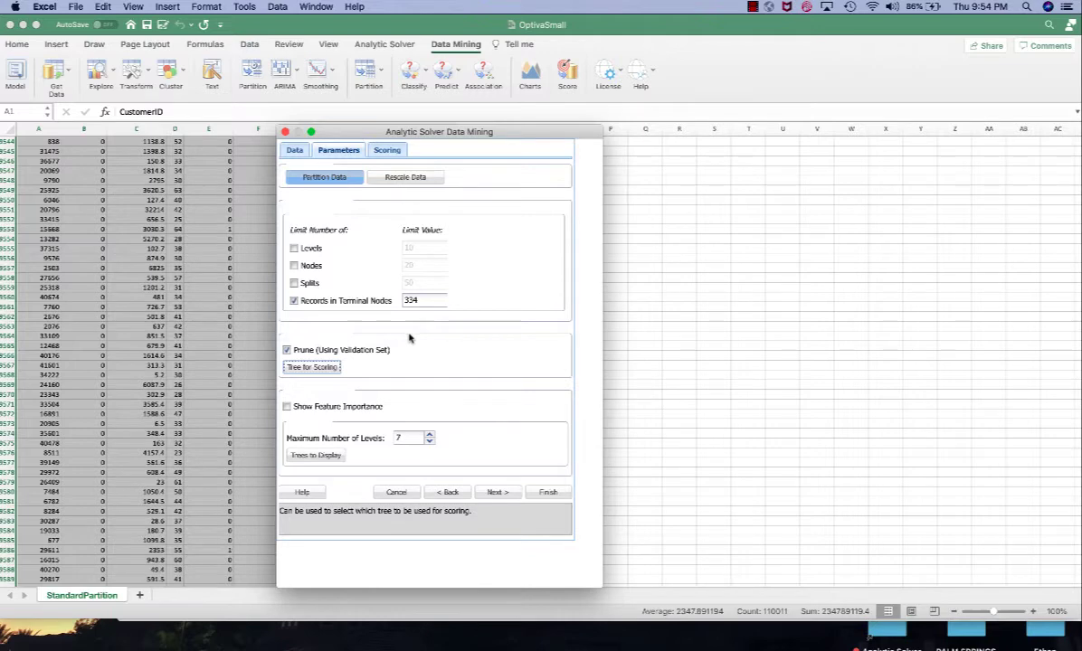
pyautogui.click(286, 408)
# Also display the Best Pruned tree, then continue to the Scoring options.
pyautogui.click(321, 456)
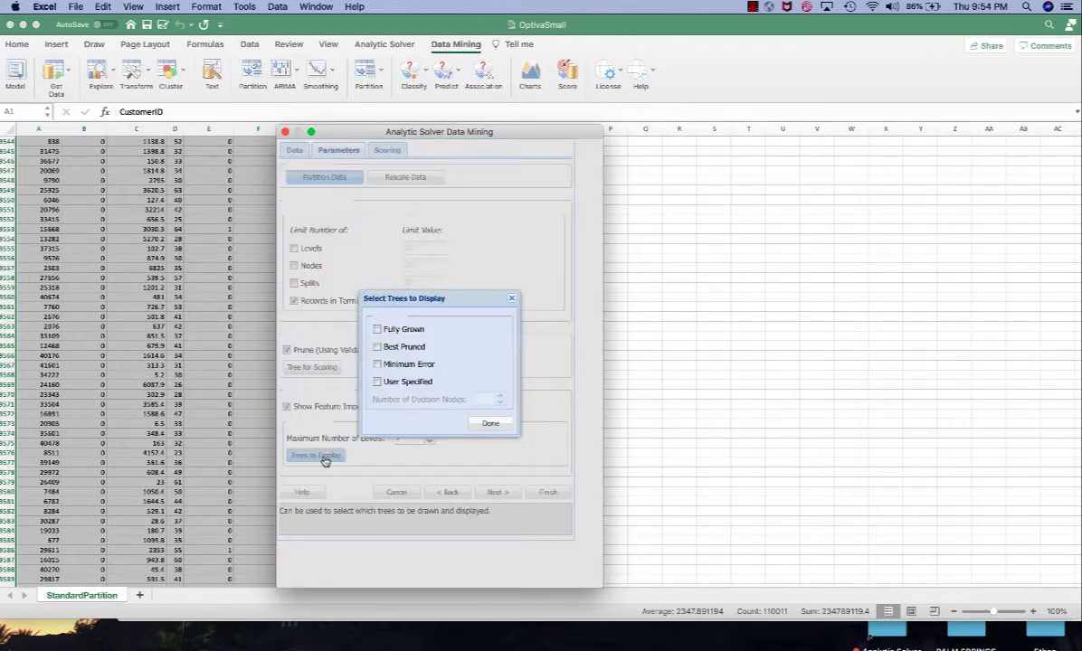
pyautogui.click(415, 350)
pyautogui.click(487, 423)
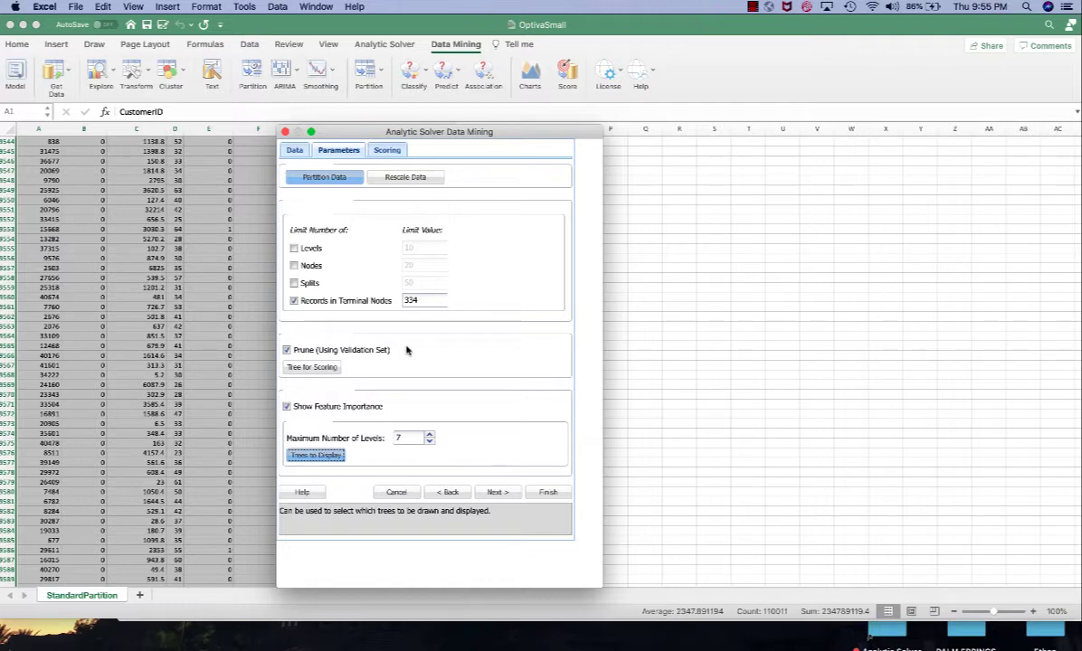
pyautogui.click(496, 491)
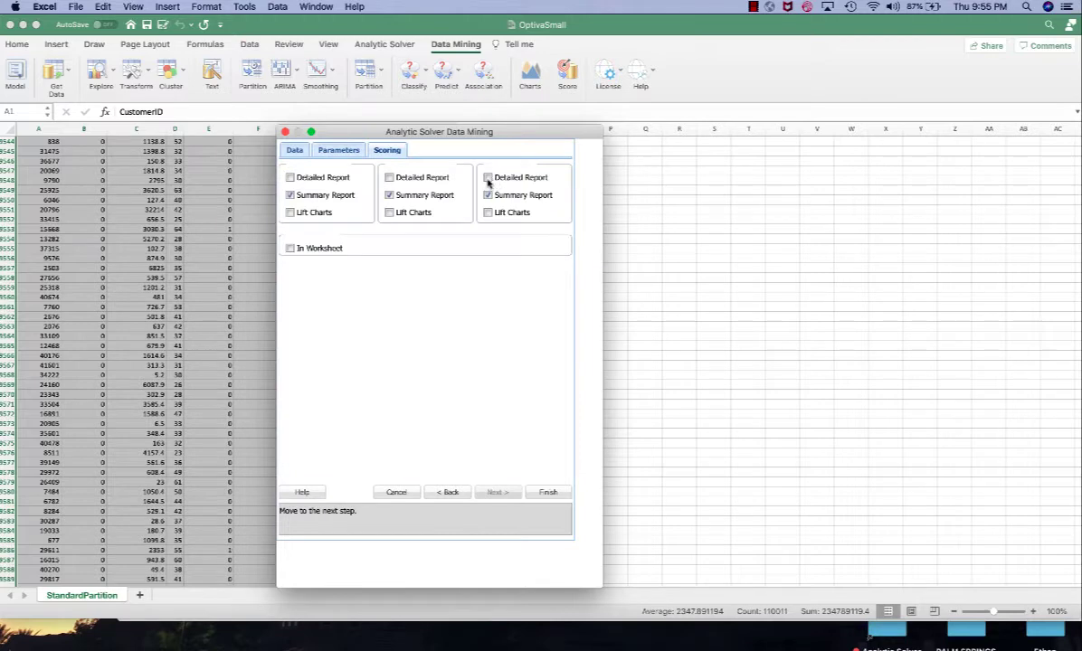
# Request a Detailed Report for the test data and run the regression tree.
pyautogui.click(488, 179)
pyautogui.click(547, 493)
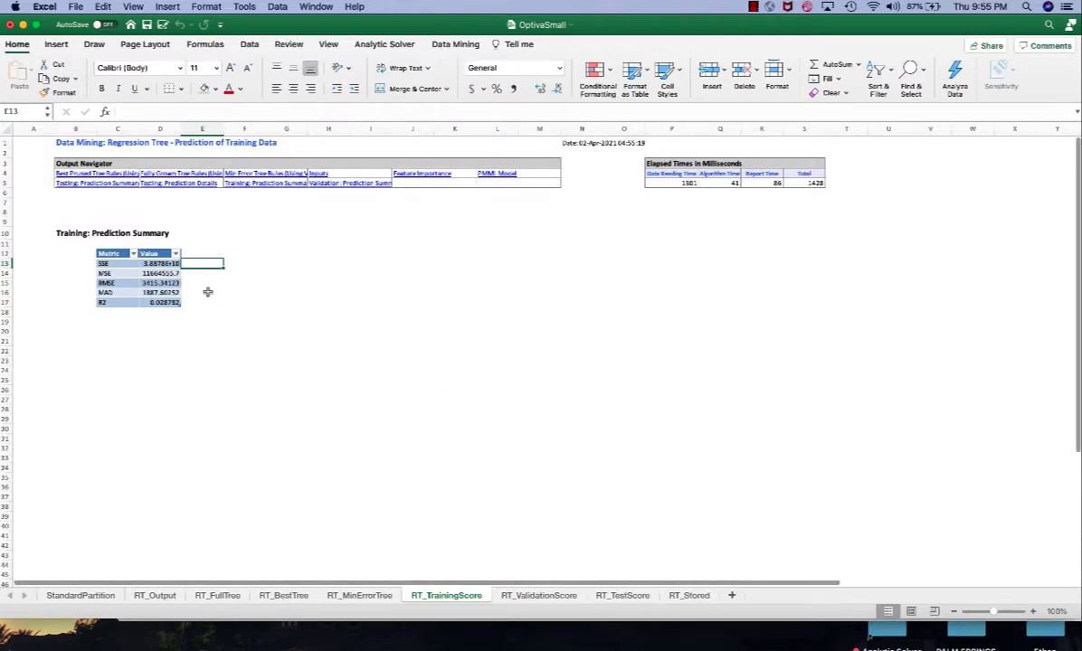
pyautogui.click(167, 283)
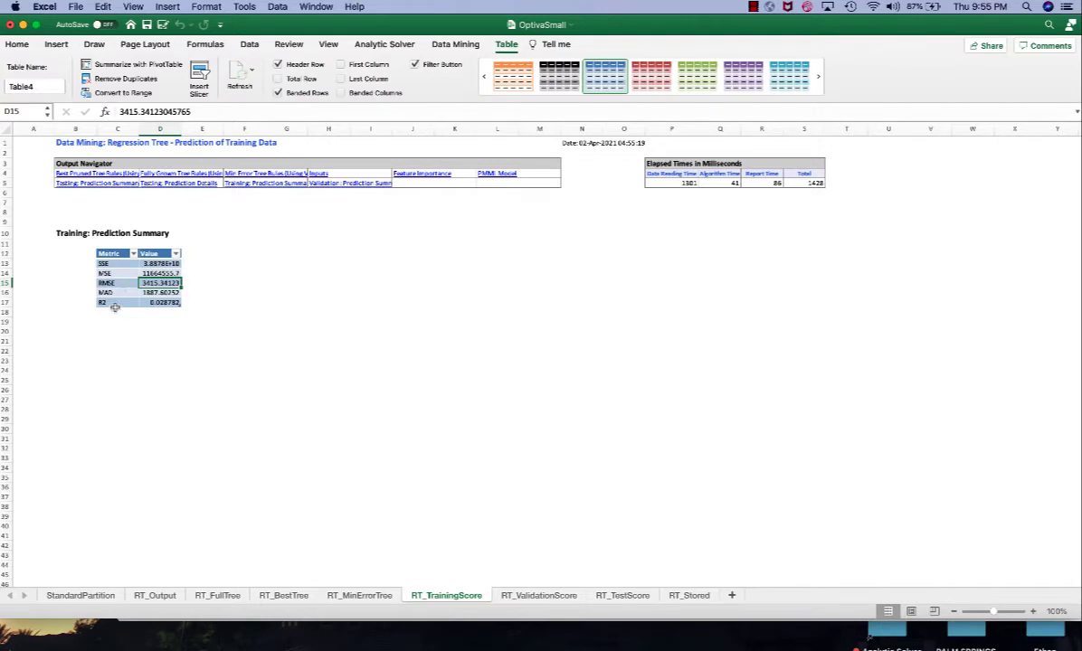
pyautogui.click(193, 287)
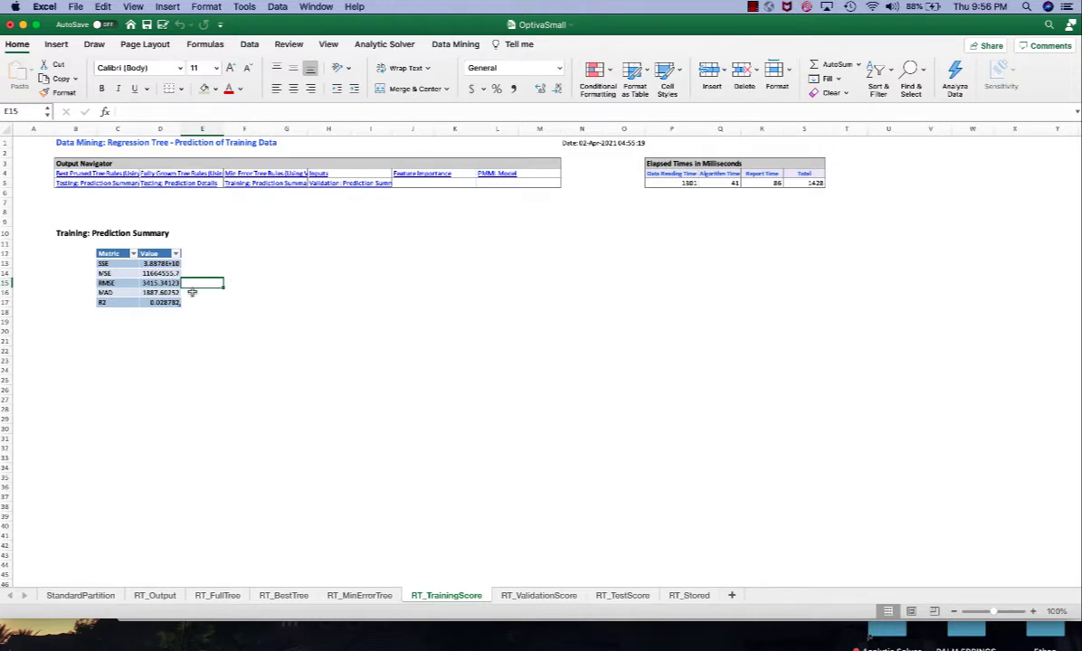
pyautogui.click(163, 283)
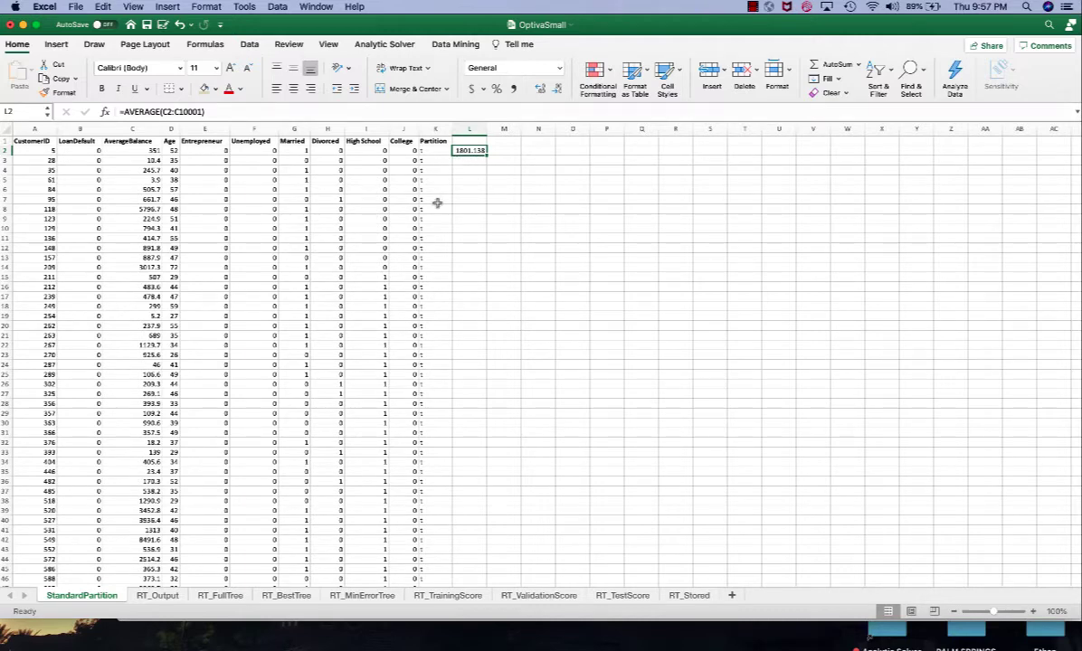
pyautogui.click(446, 596)
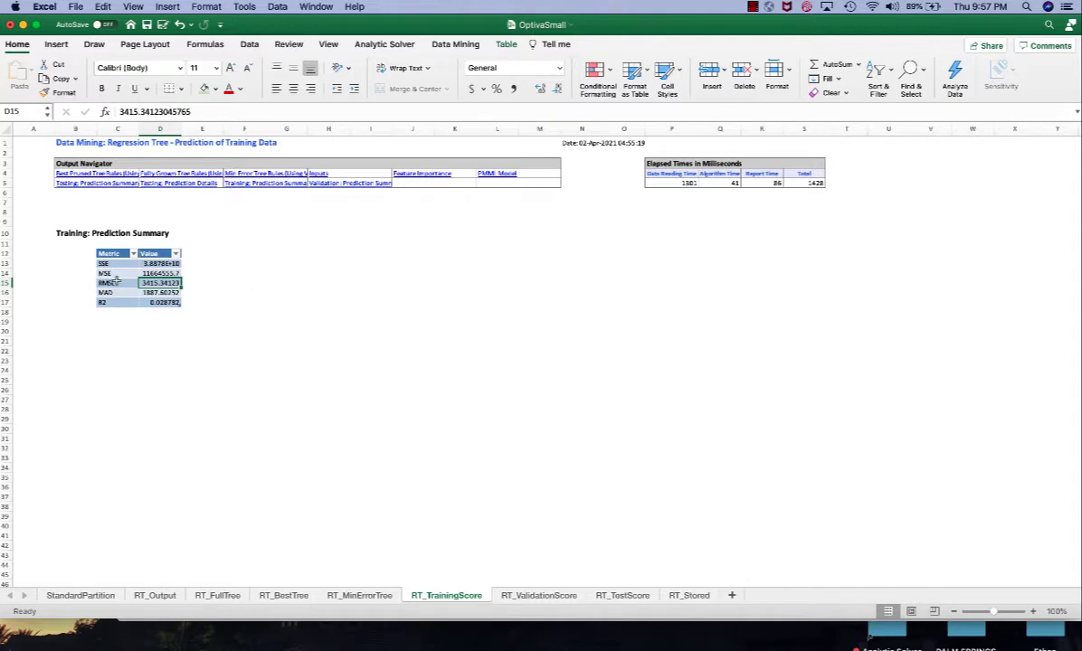
# Read the training RMSE and R2 values on RT_TrainingScore.
pyautogui.moveTo(106, 284); pyautogui.dragTo(161, 284)
pyautogui.click(177, 283)
pyautogui.press('Down')
pyautogui.press('Down')
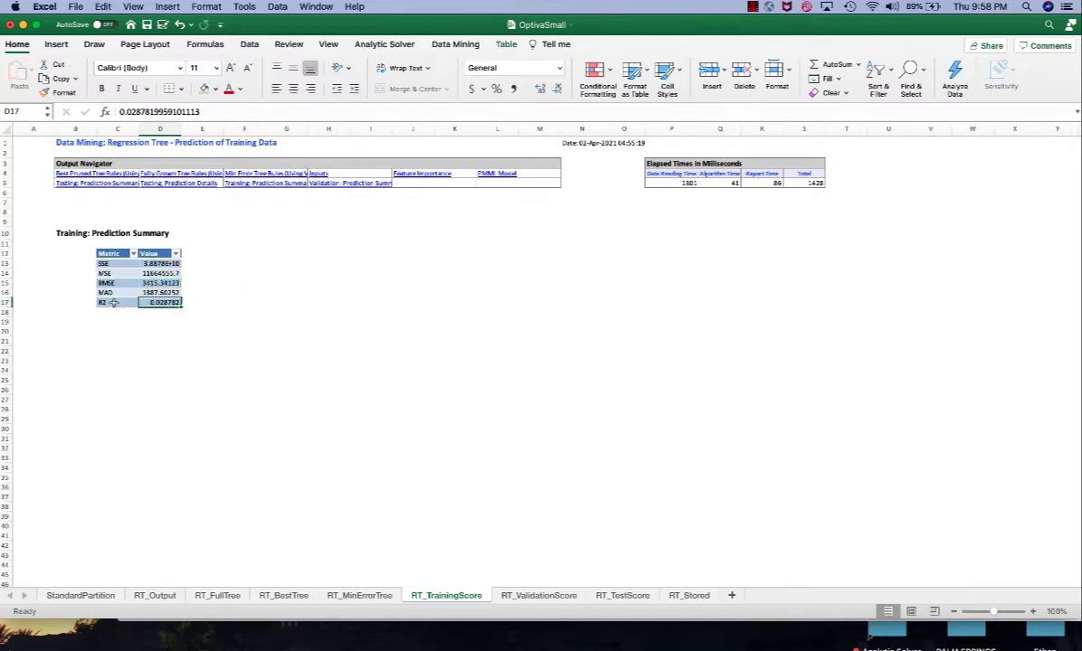
pyautogui.moveTo(113, 303); pyautogui.dragTo(163, 303)
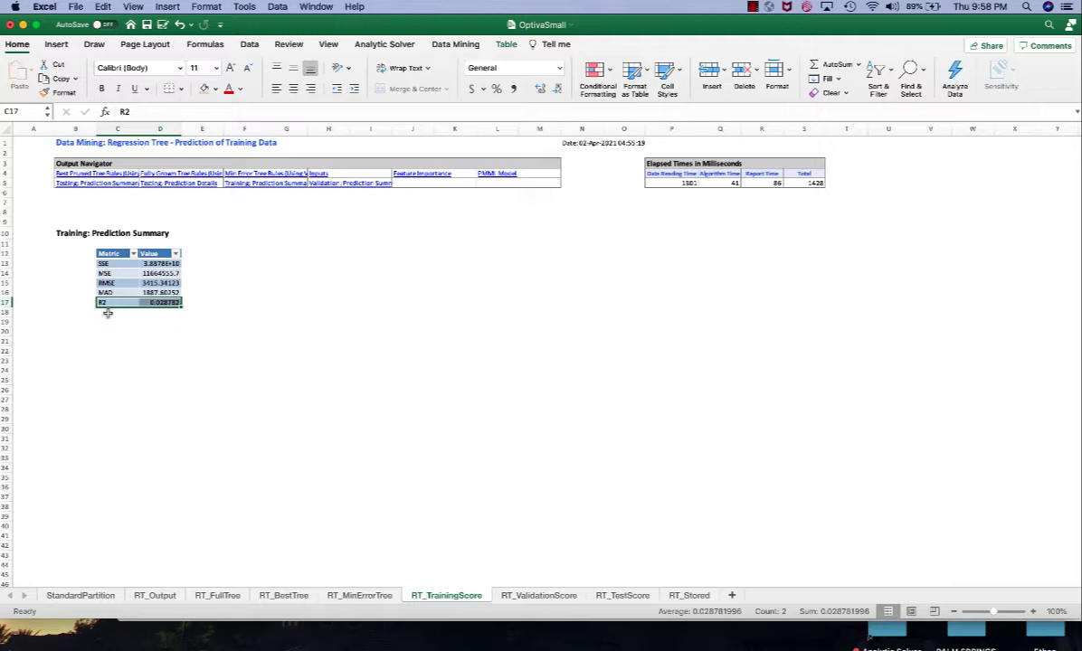
pyautogui.click(156, 312)
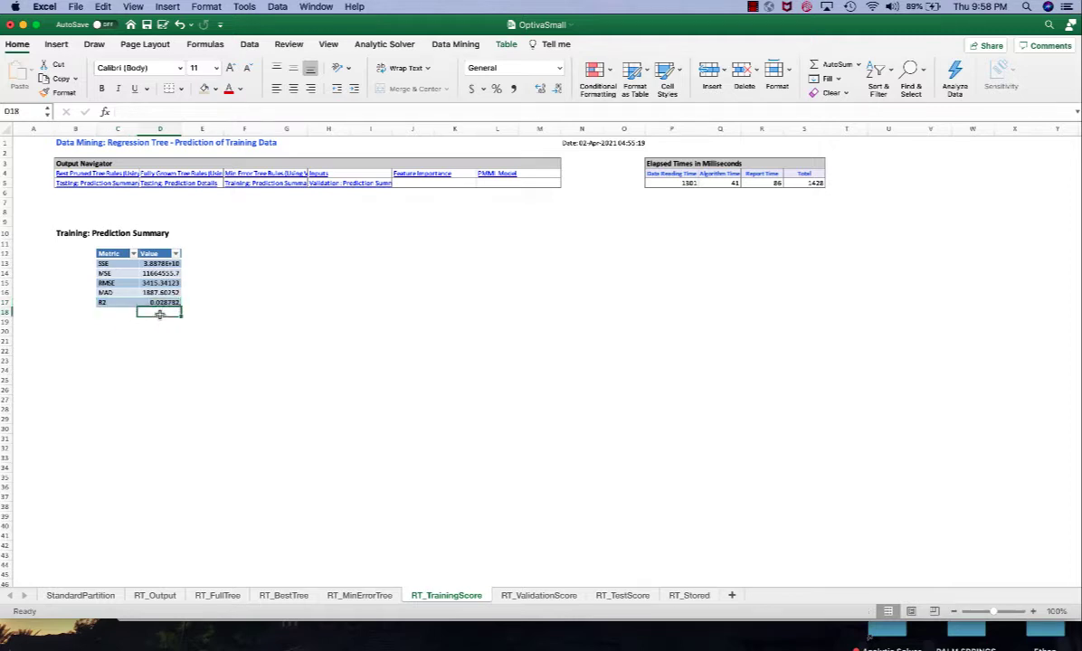
pyautogui.click(170, 305)
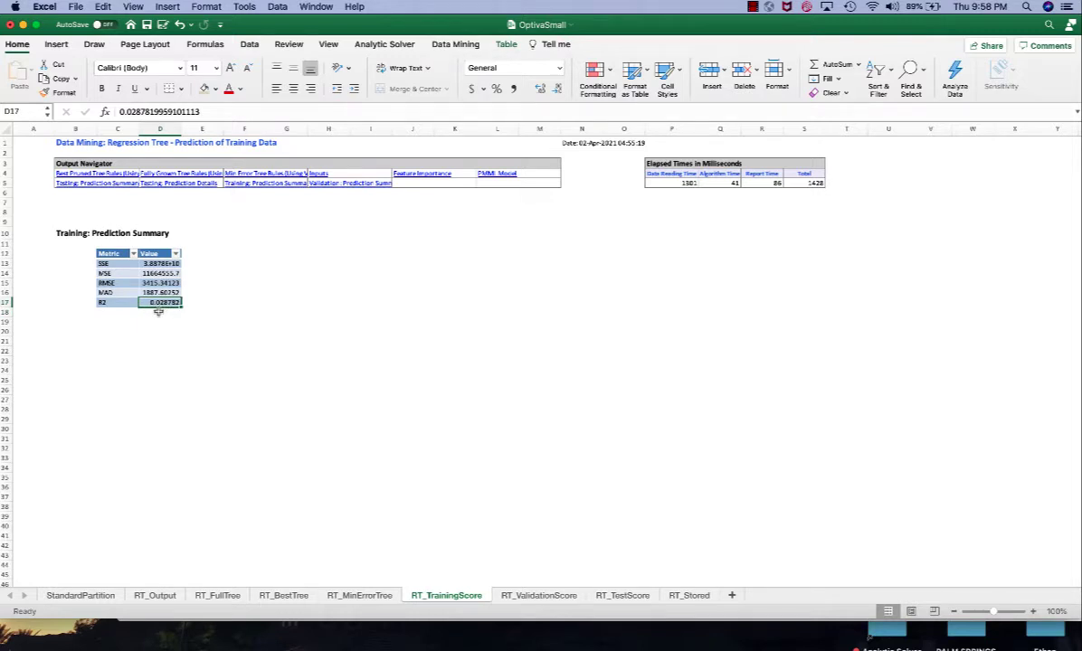
# Compare with the validation R2 on RT_ValidationScore, then open RT_TestScore.
pyautogui.hotkey('ctrl', 'pagedown')
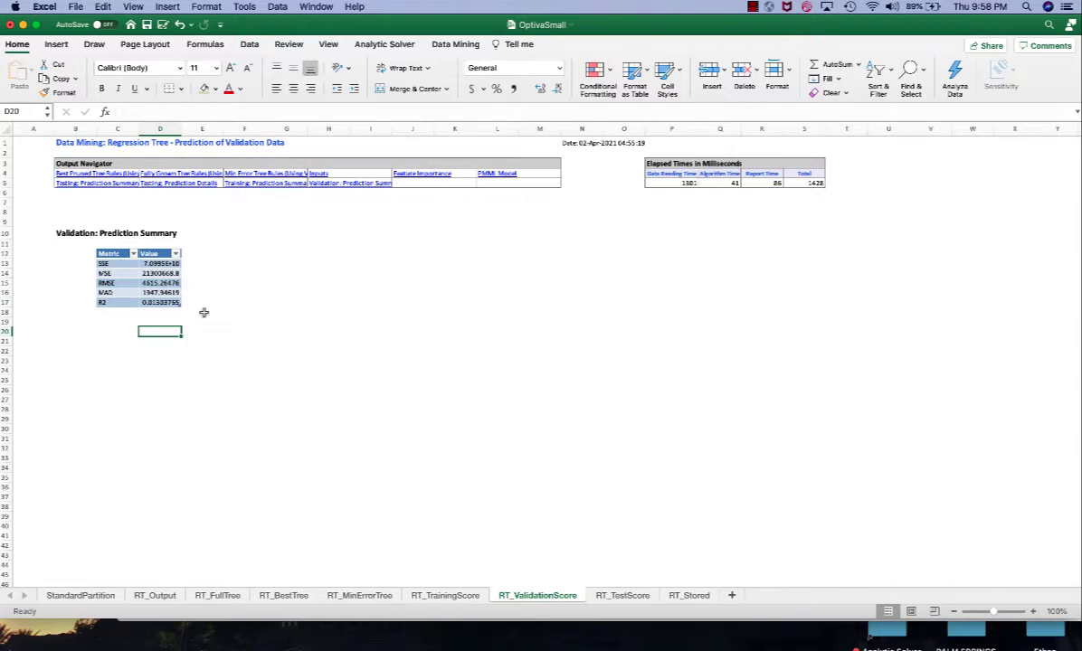
pyautogui.hotkey('ctrl', 'pageup')
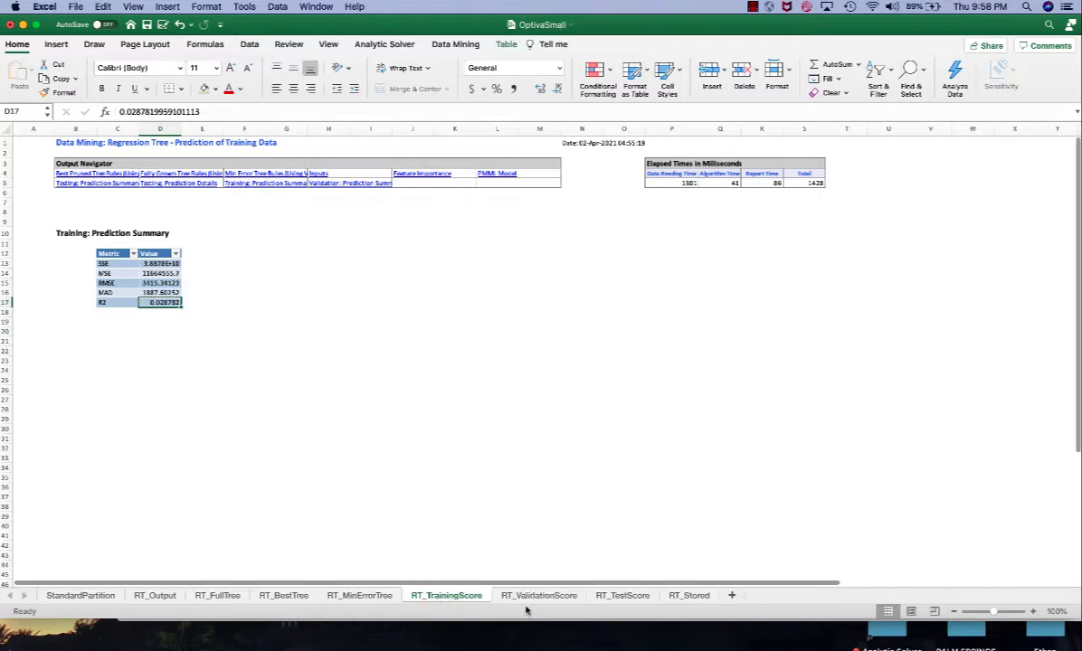
pyautogui.hotkey('ctrl', 'pagedown')
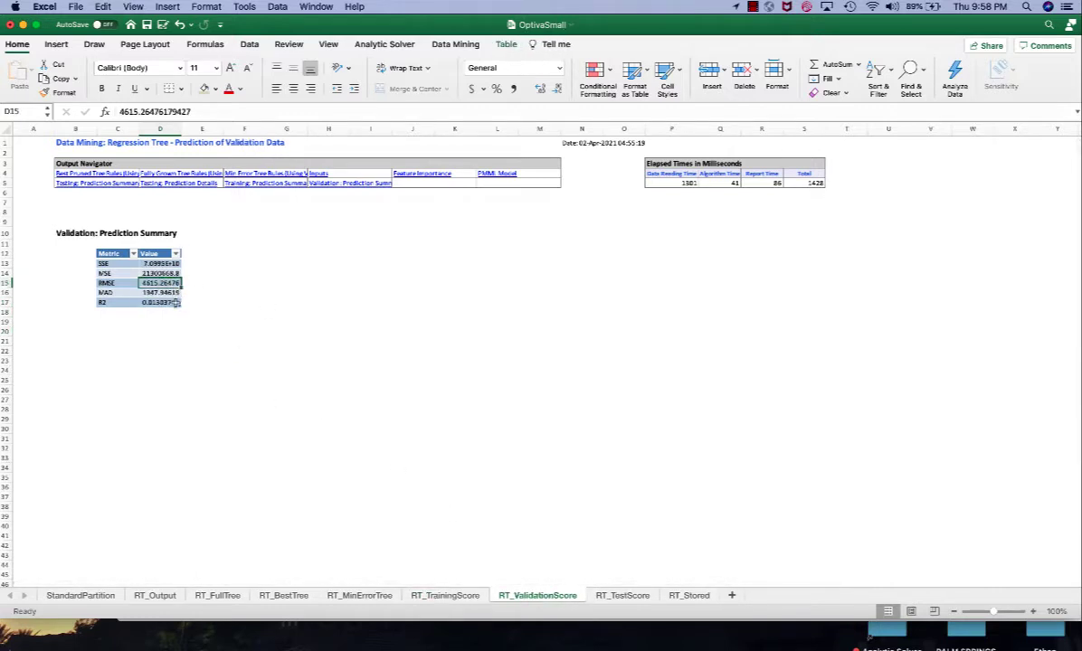
pyautogui.click(176, 303)
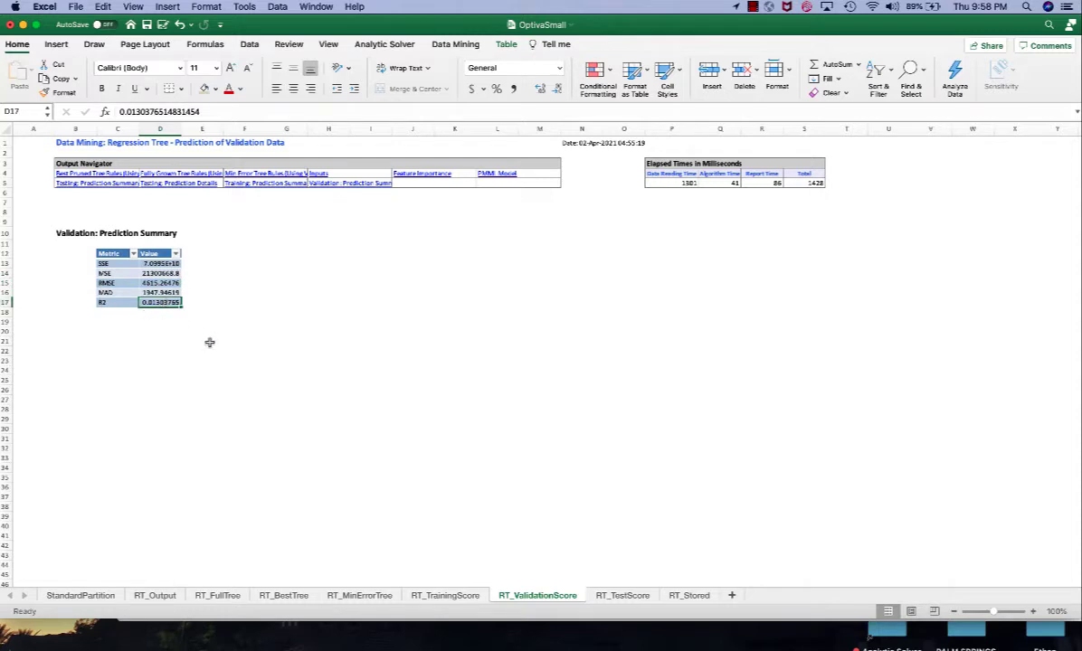
pyautogui.click(630, 598)
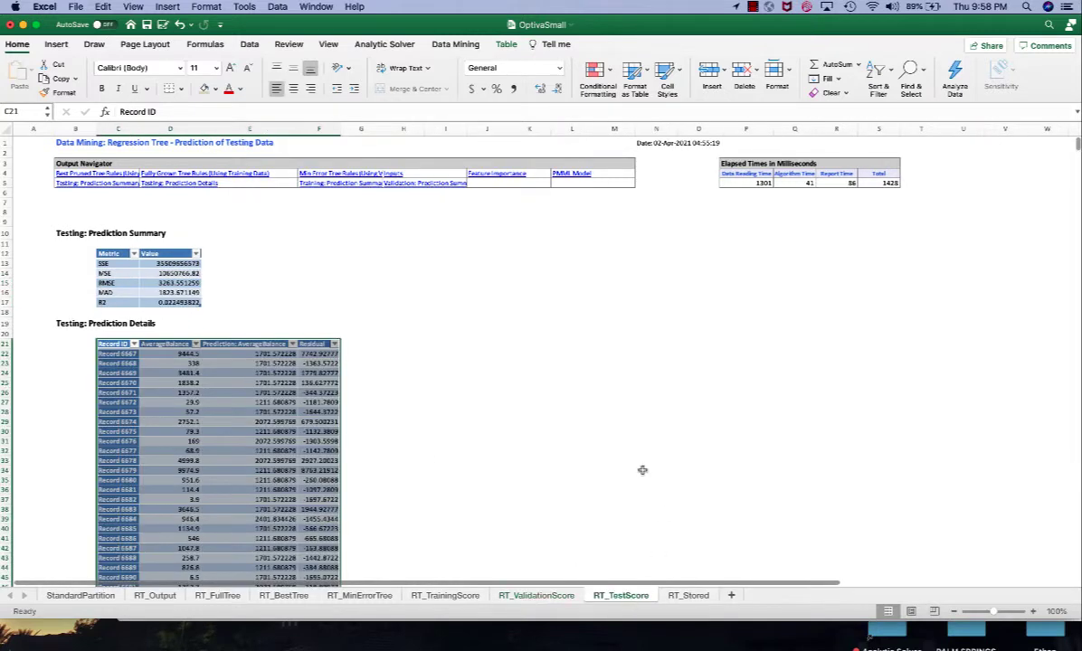
# Read the testing RMSE of 3263.55 and R2 of 0.0225 on RT_TestScore.
pyautogui.click(186, 283)
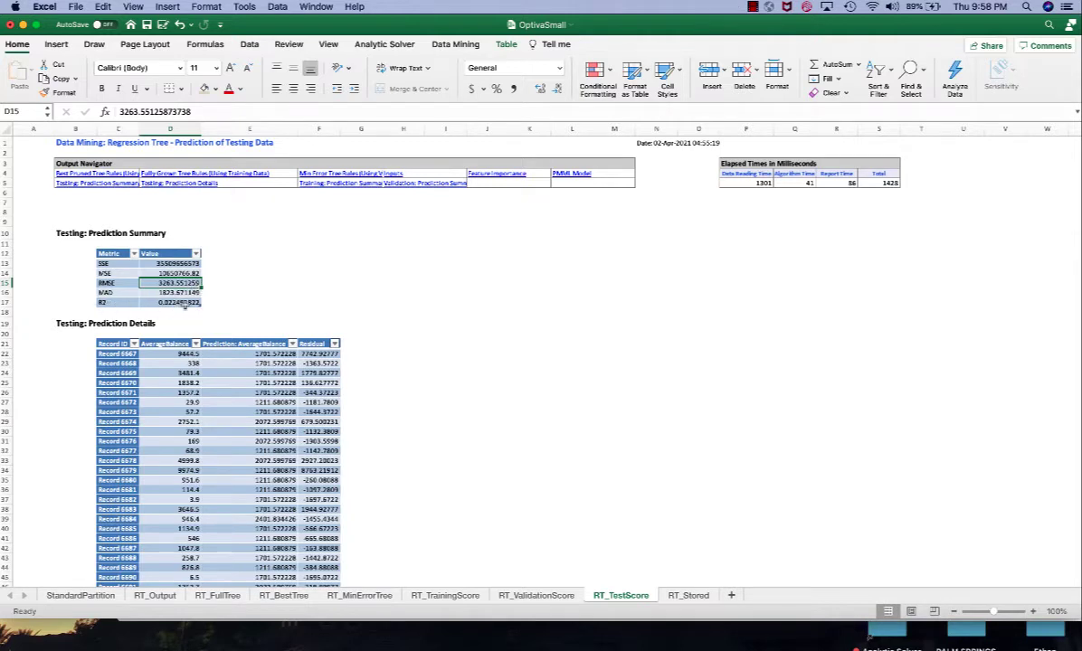
pyautogui.click(185, 304)
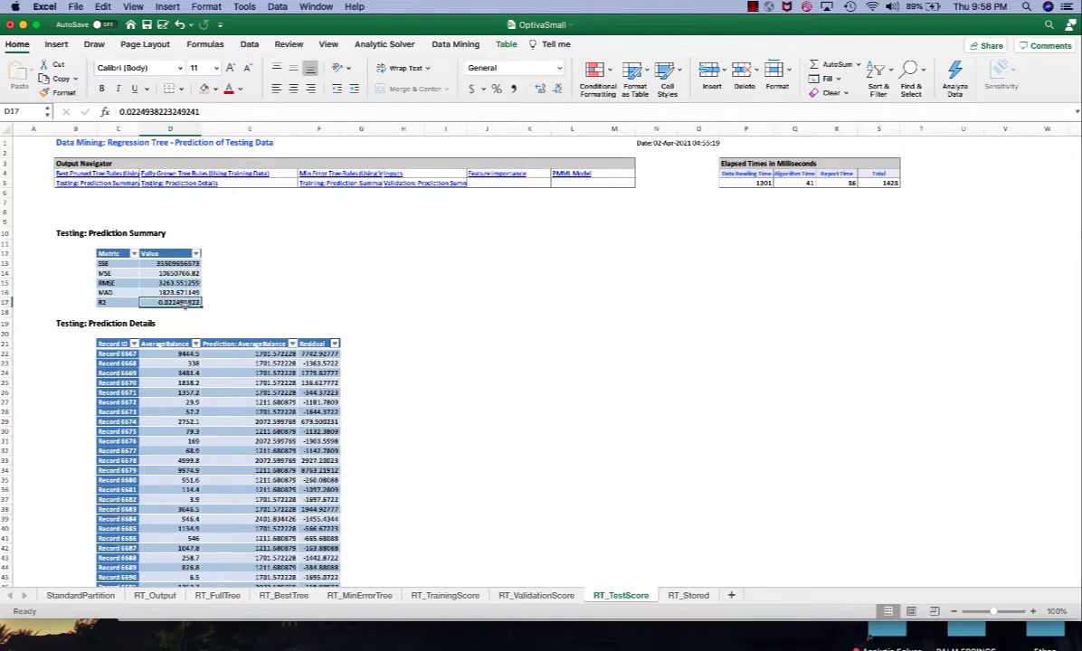
pyautogui.moveTo(122, 263); pyautogui.dragTo(185, 283)
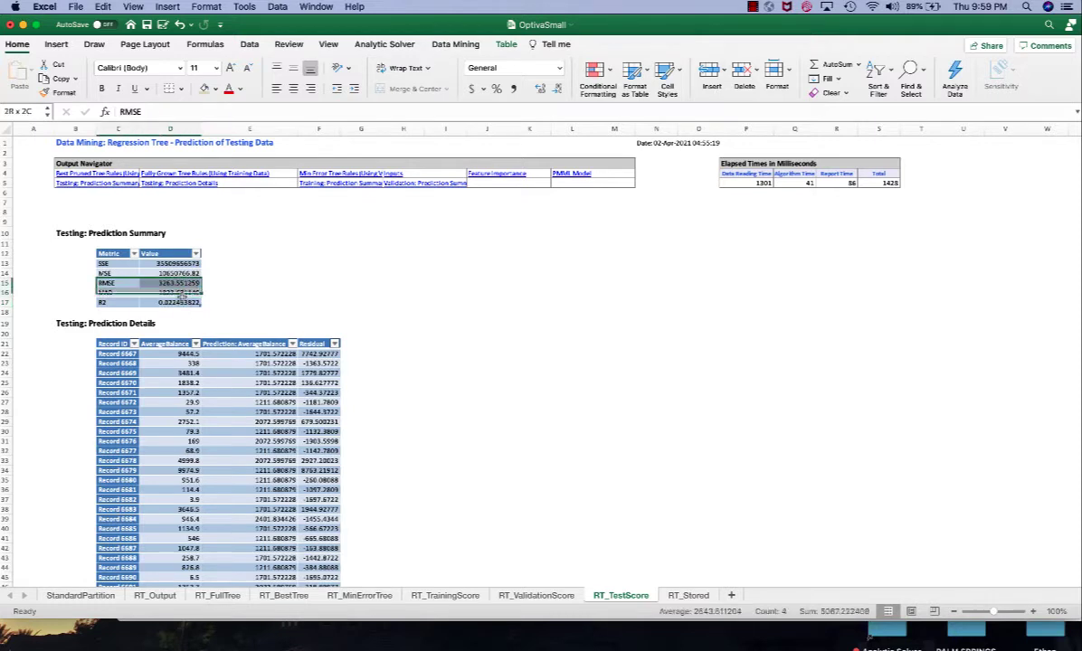
pyautogui.click(229, 292)
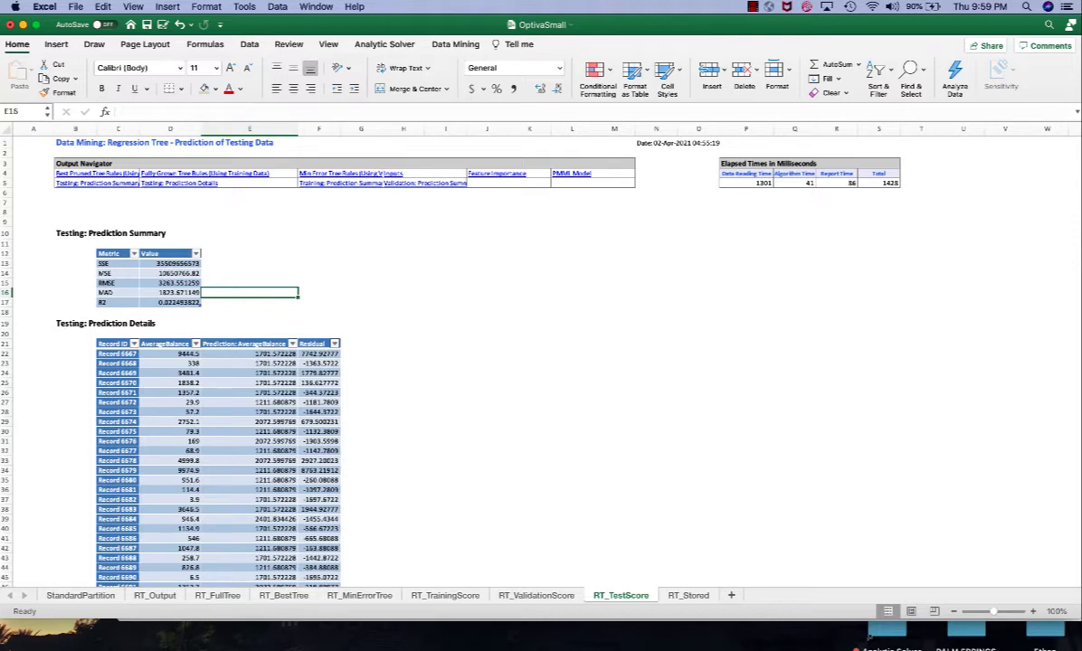
pyautogui.click(195, 284)
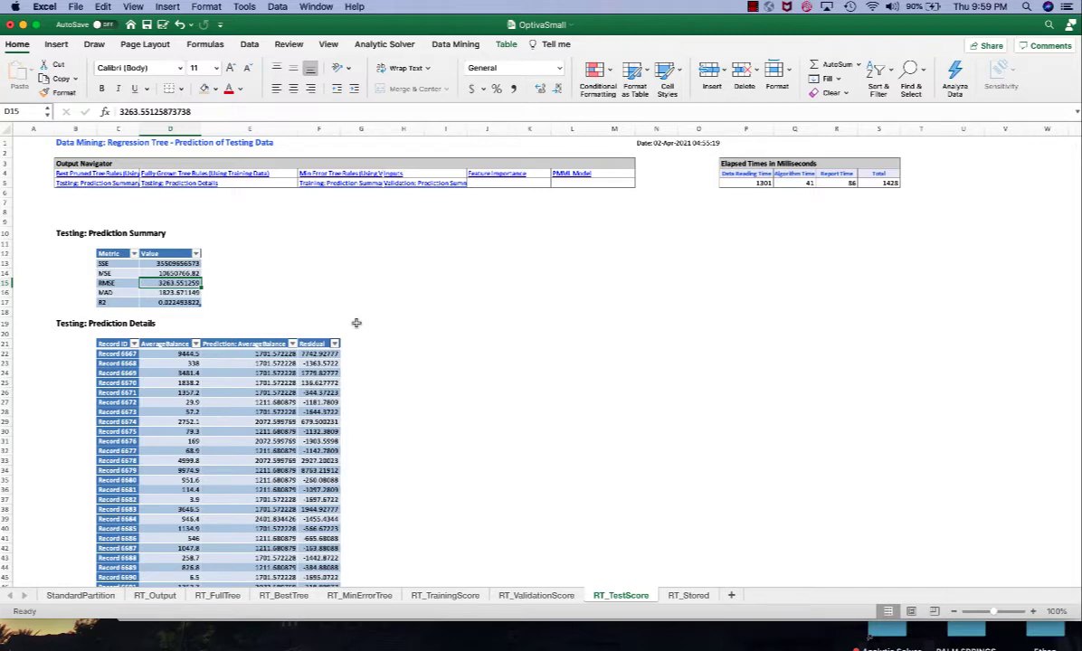
pyautogui.click(195, 304)
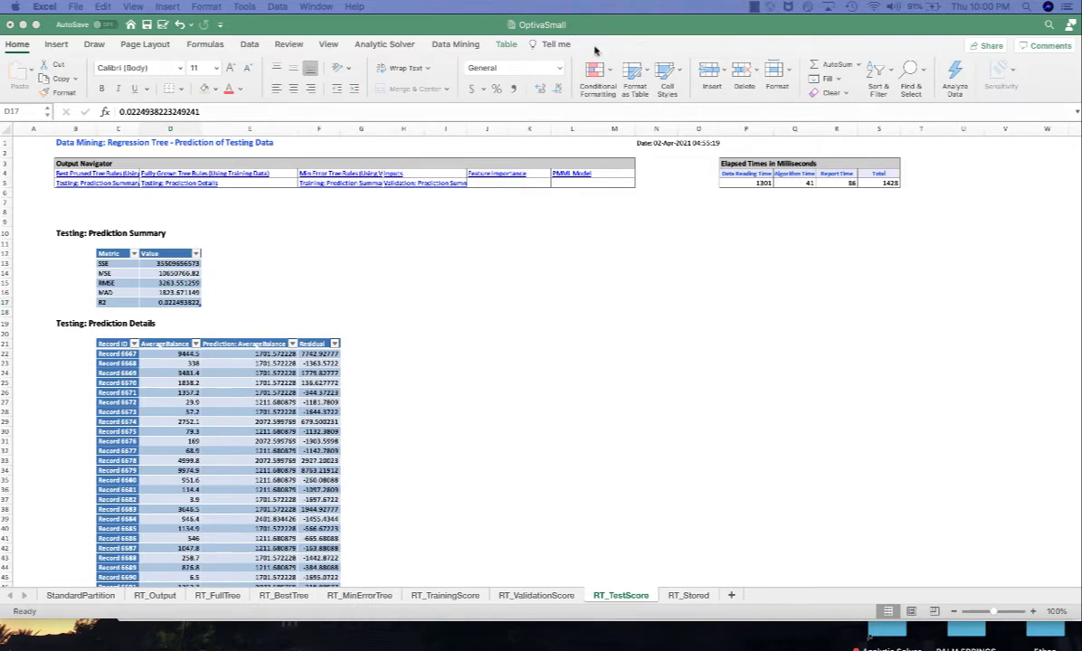
pyautogui.click(464, 47)
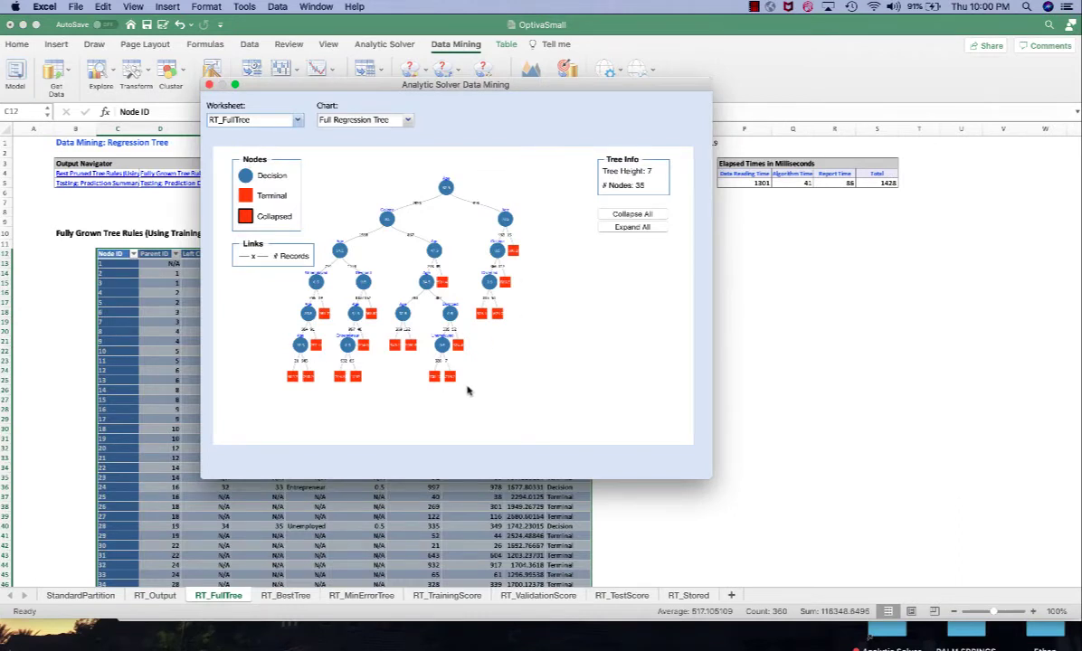
pyautogui.moveTo(447, 198)
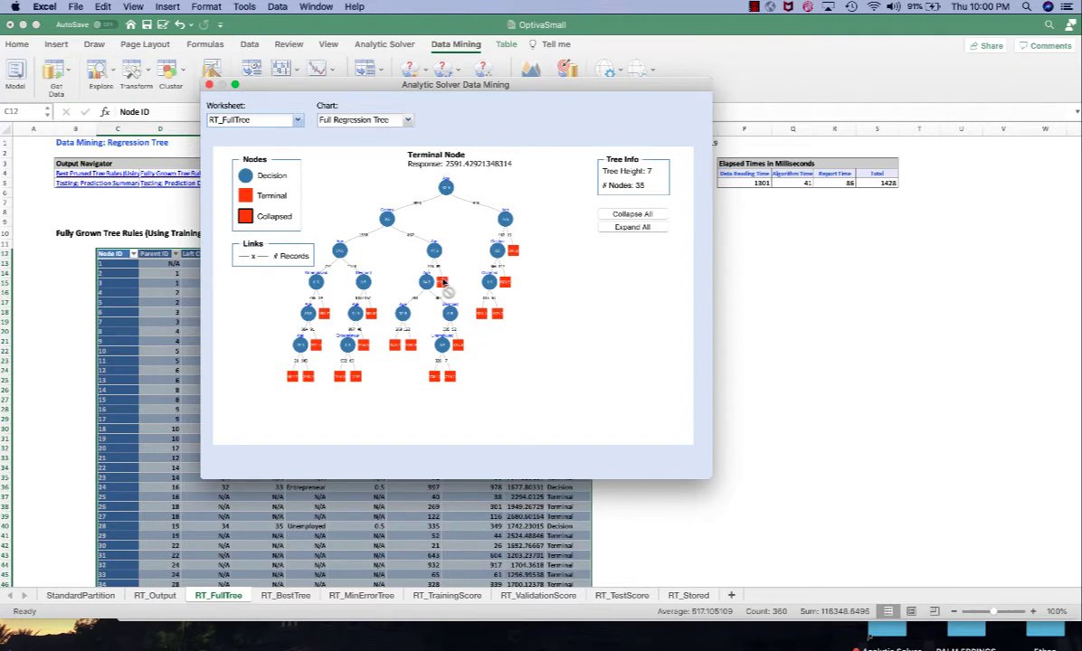
pyautogui.moveTo(447, 185)
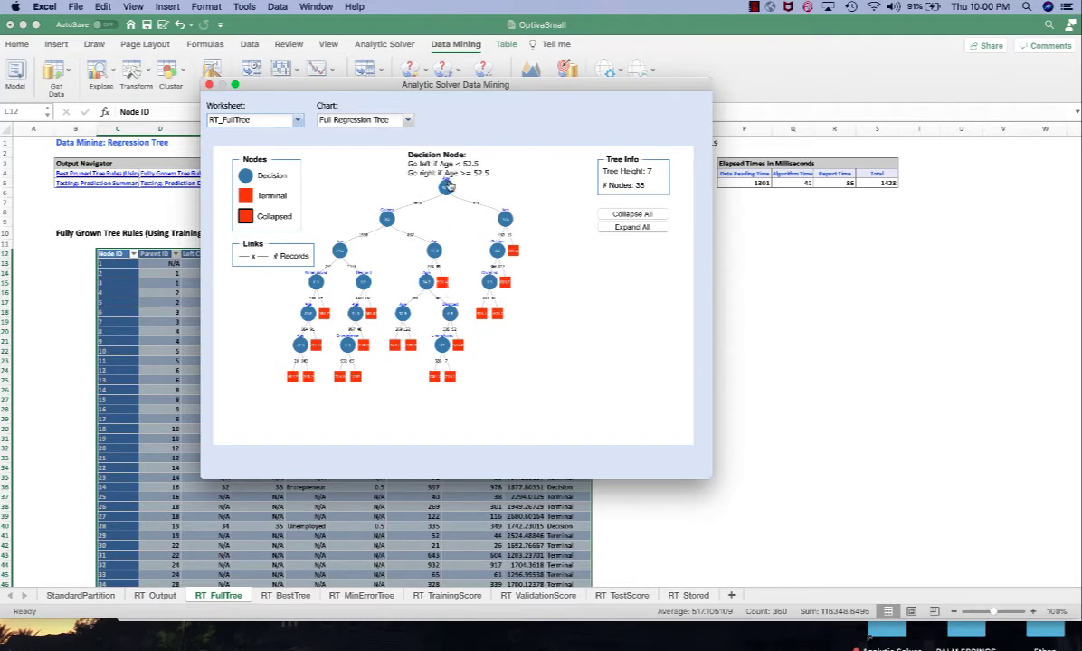
pyautogui.moveTo(393, 221)
pyautogui.moveTo(314, 283)
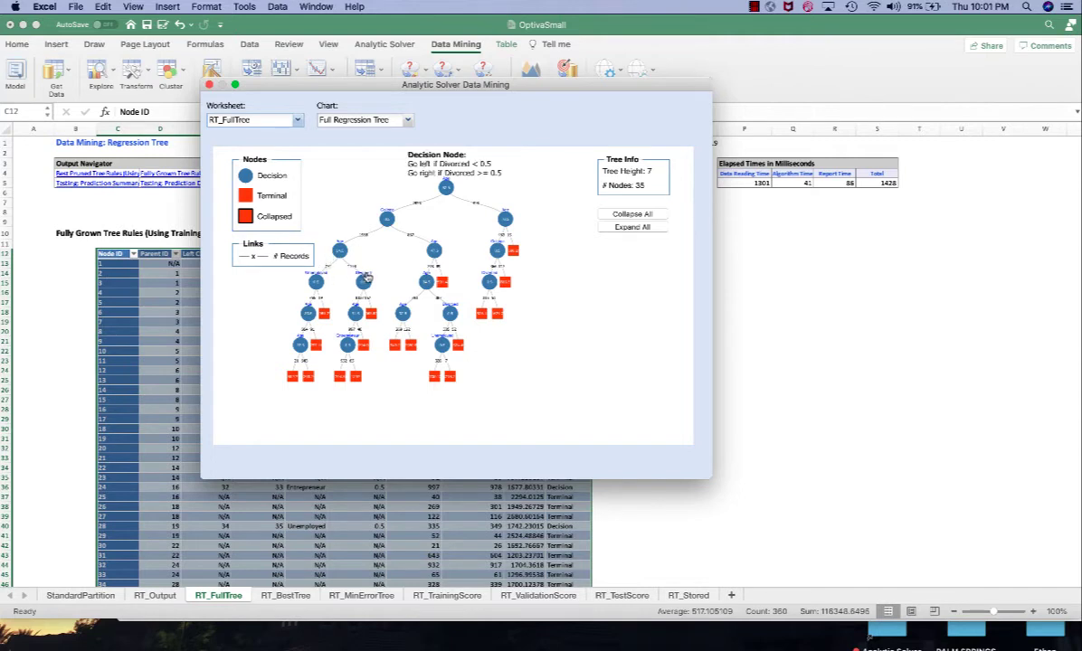
pyautogui.moveTo(436, 253)
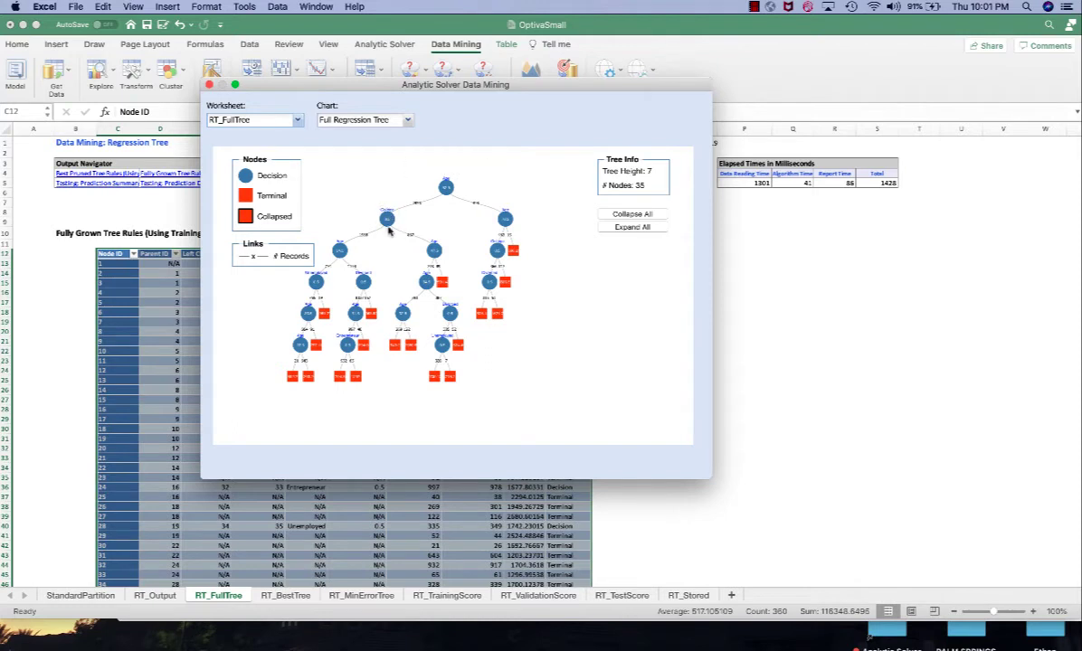
pyautogui.moveTo(508, 221)
pyautogui.moveTo(443, 284)
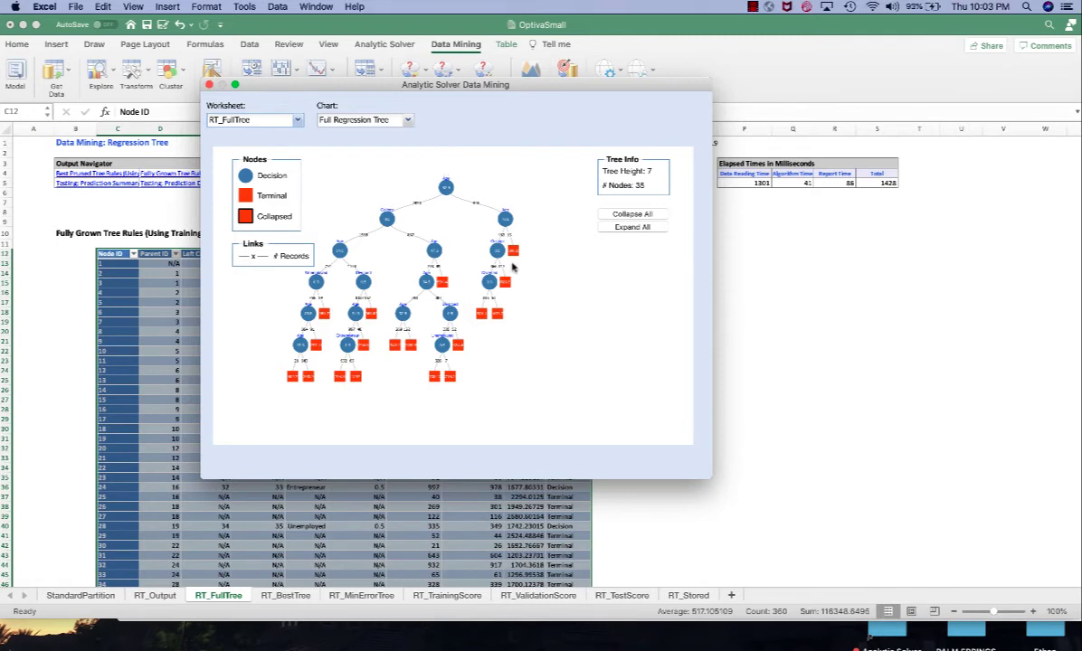
pyautogui.moveTo(503, 262)
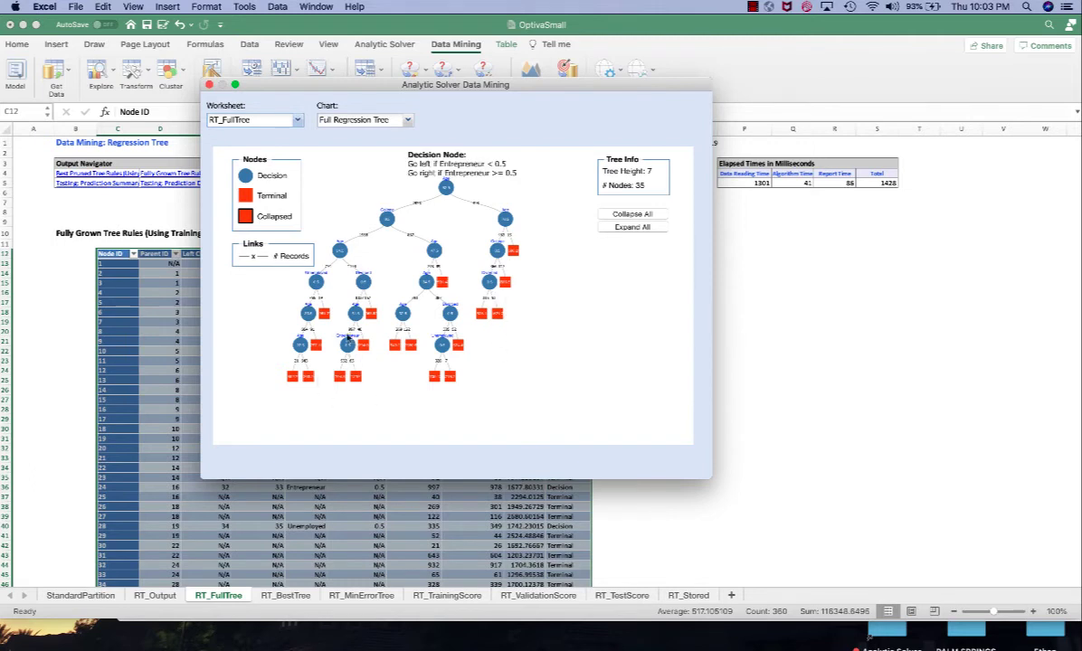
pyautogui.moveTo(319, 285)
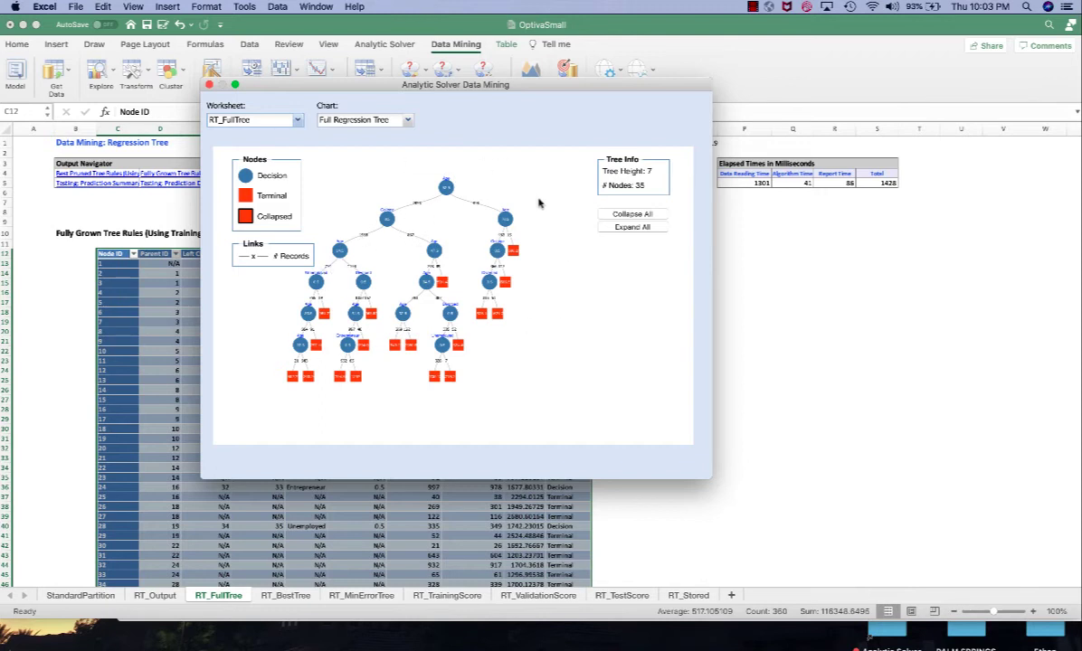
# Switch the tree viewer to the RT_BestTree sheet to show the best pruned tree.
pyautogui.click(295, 121)
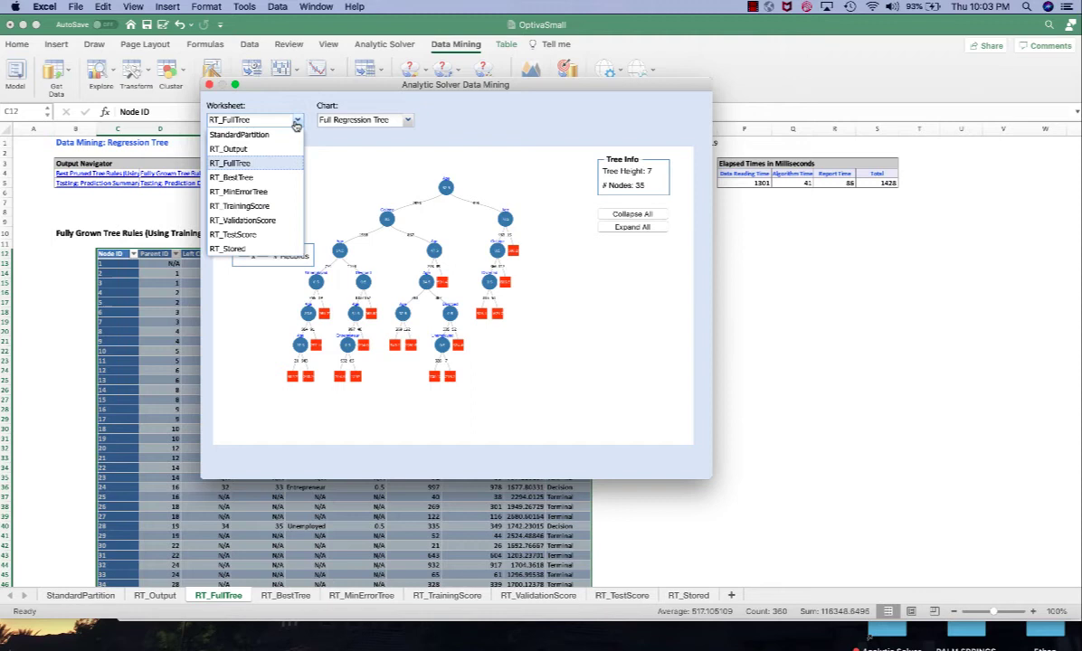
pyautogui.click(267, 178)
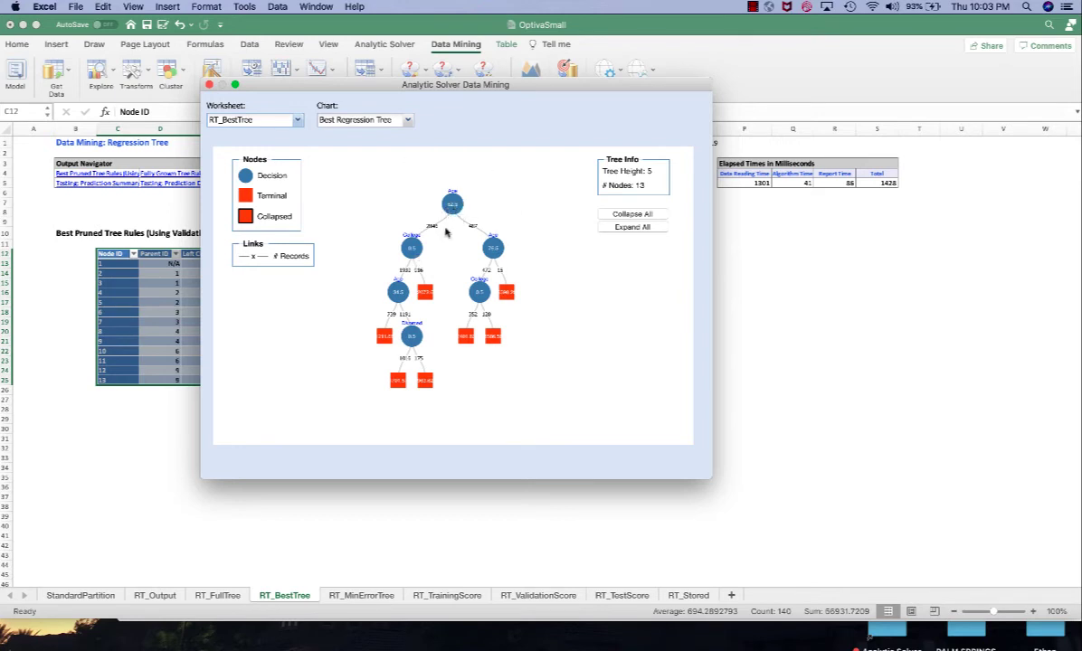
pyautogui.moveTo(414, 349)
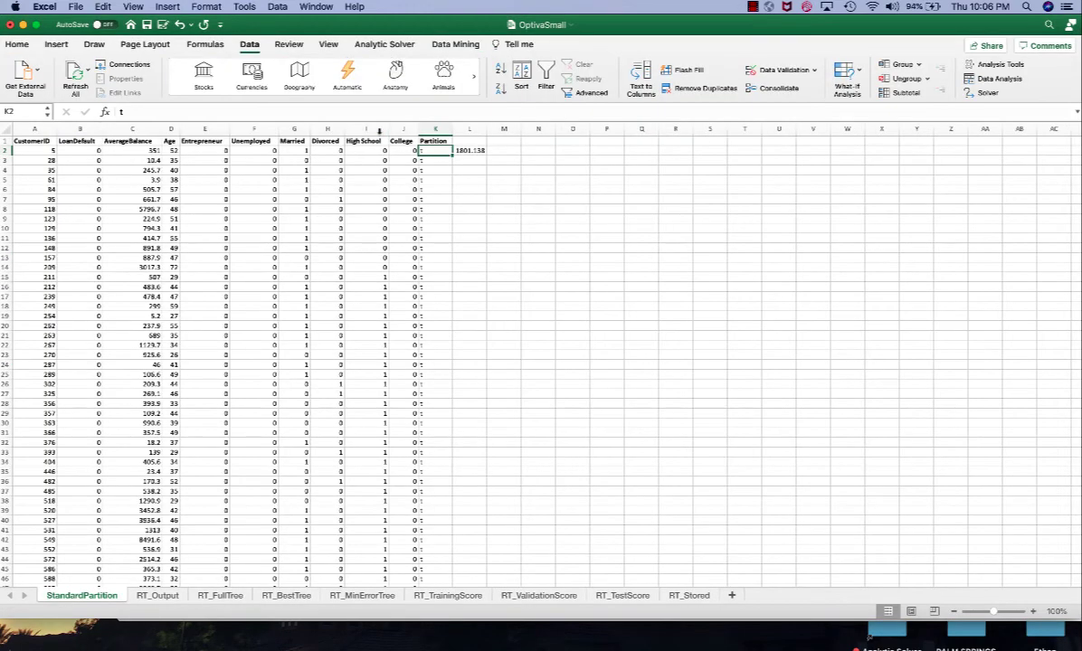
# Filter the data to show only records whose Partition is s (3334 of 10000).
pyautogui.click(545, 72)
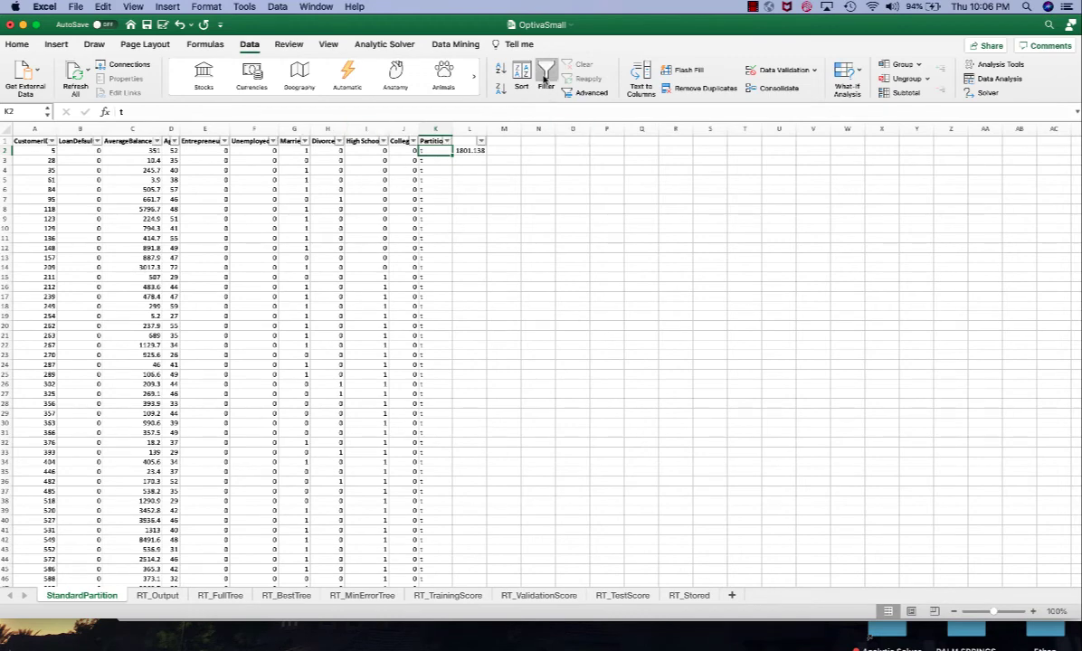
pyautogui.click(447, 140)
pyautogui.click(482, 289)
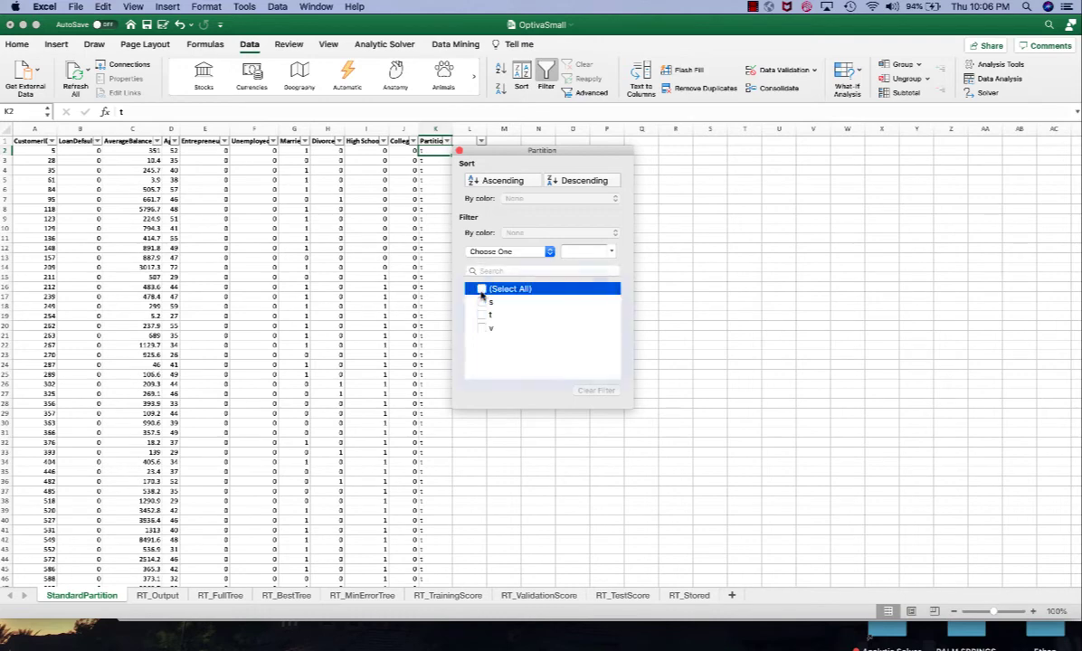
pyautogui.click(482, 302)
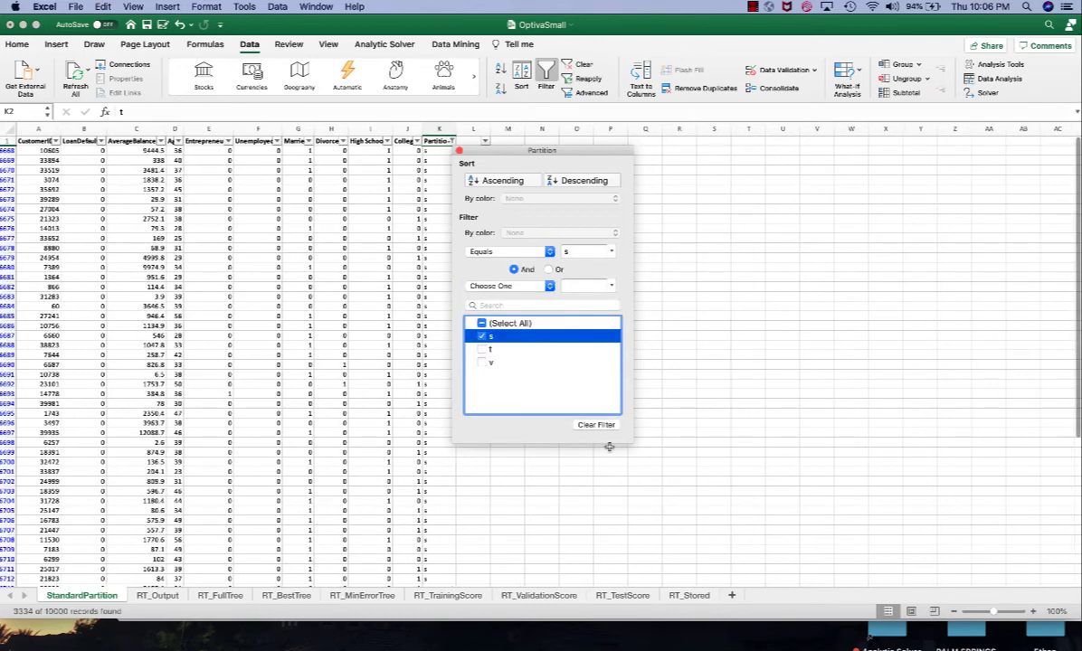
pyautogui.click(459, 150)
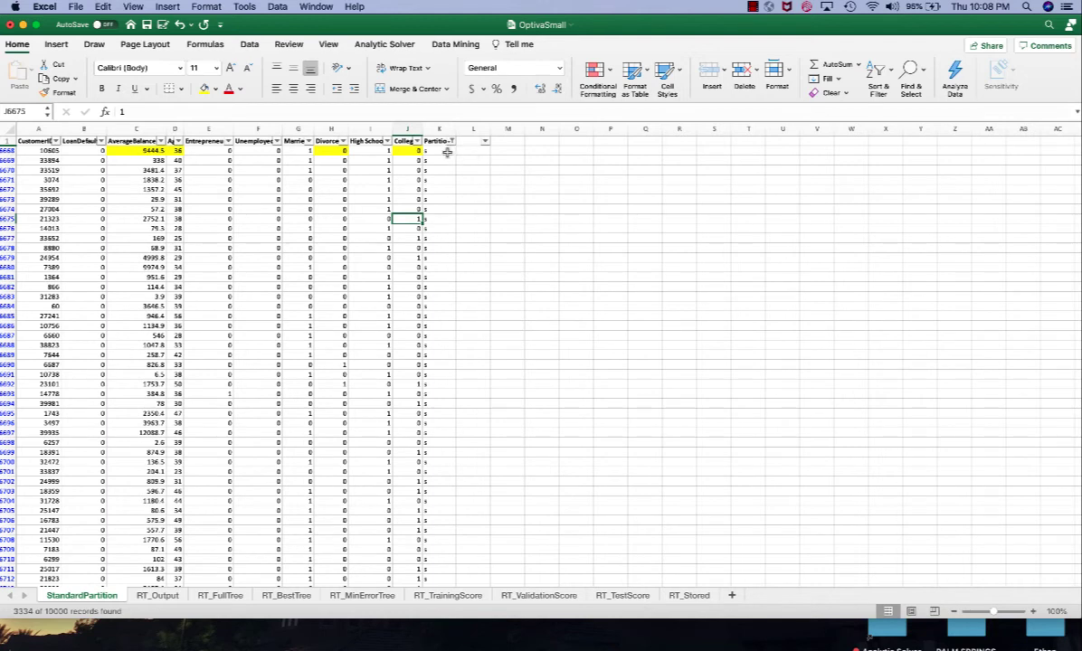
# Inspect row 6668's values: AverageBalance 9444.5, Age 36, Divorced and College.
pyautogui.click(133, 152)
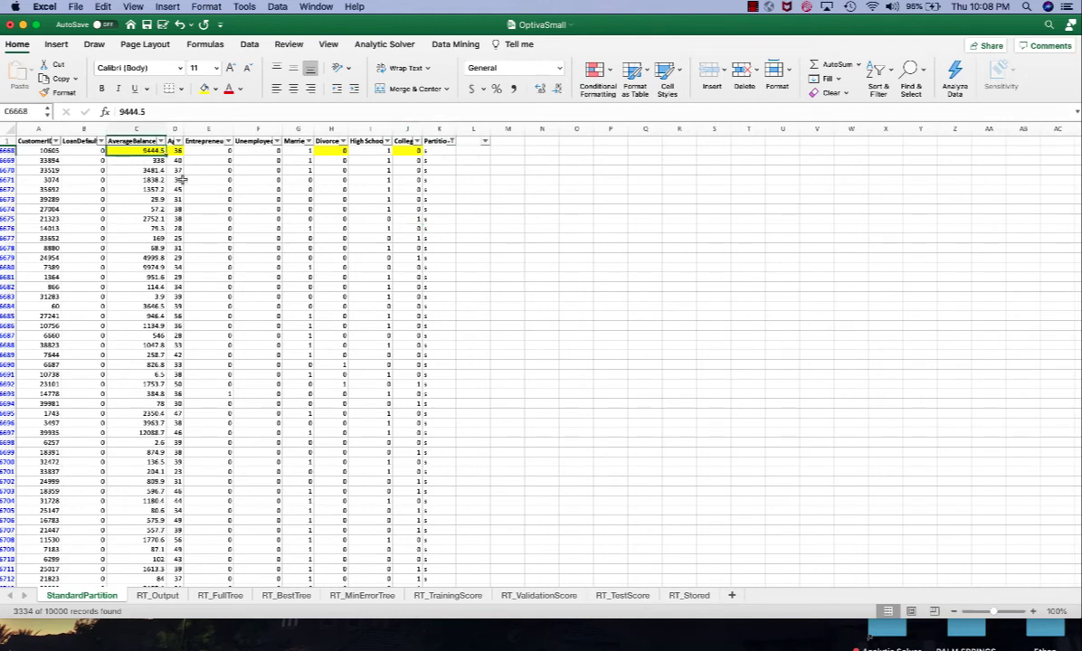
pyautogui.click(174, 150)
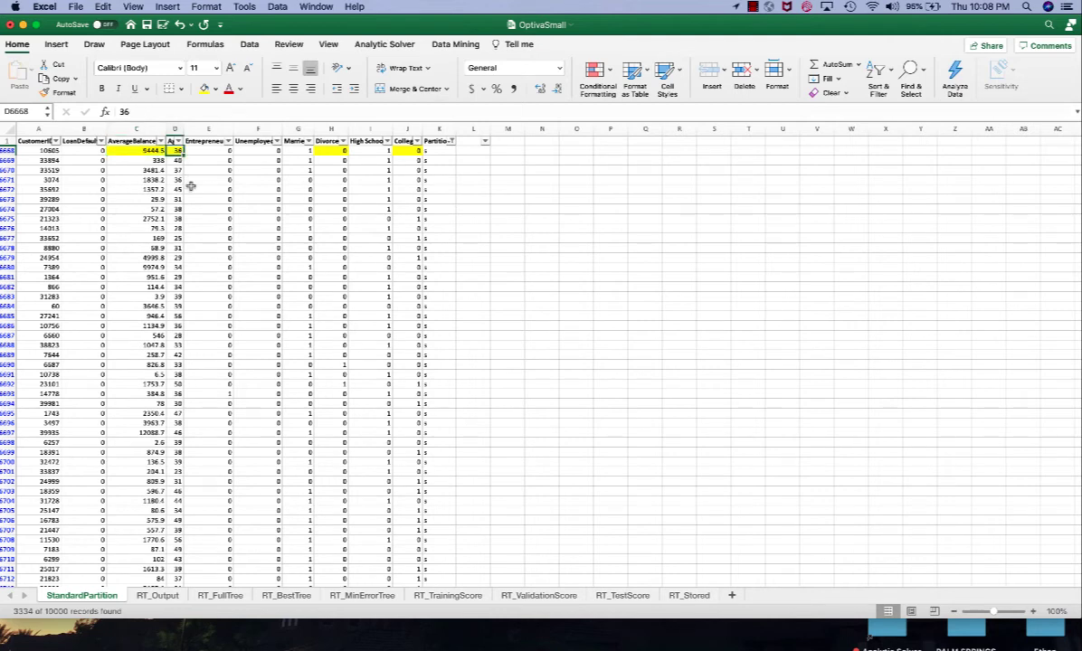
pyautogui.click(333, 151)
pyautogui.click(411, 151)
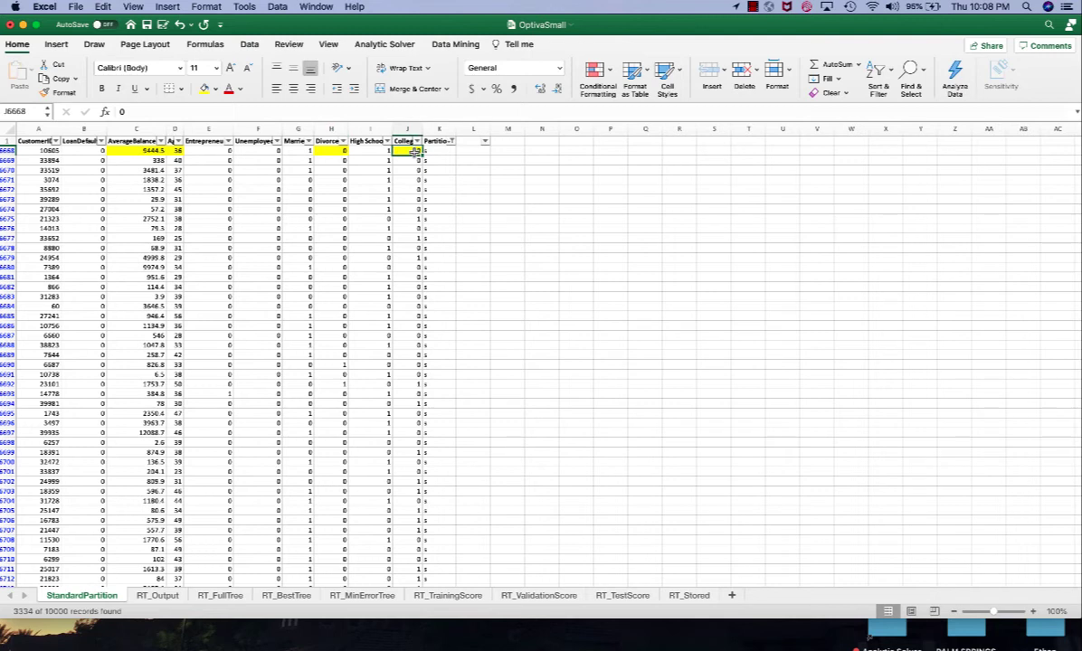
pyautogui.click(154, 150)
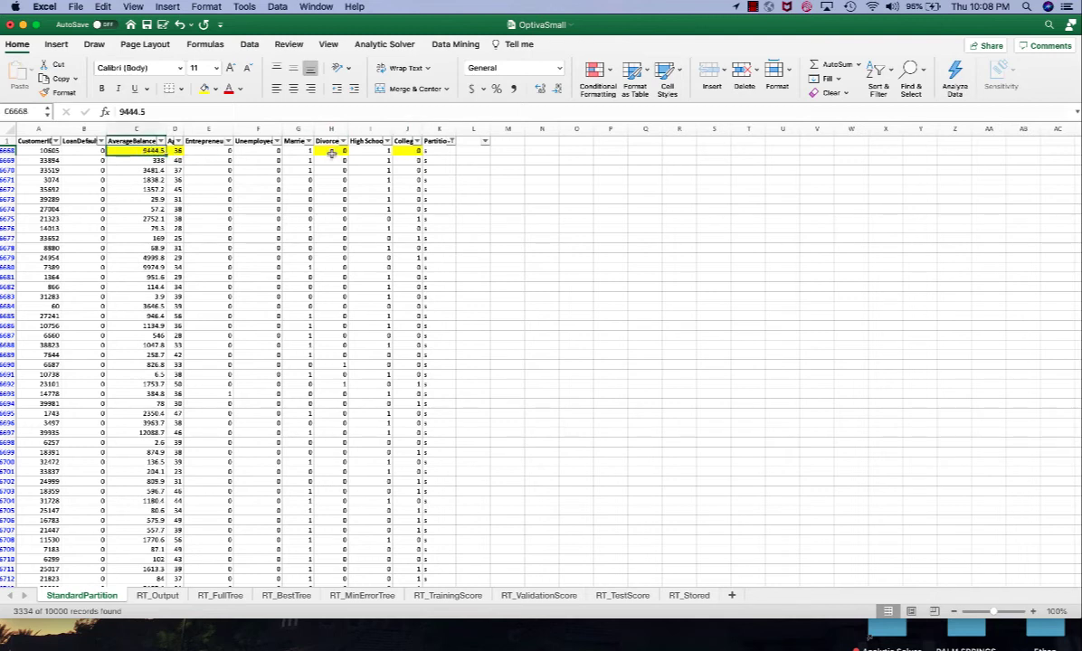
pyautogui.click(337, 151)
pyautogui.click(412, 151)
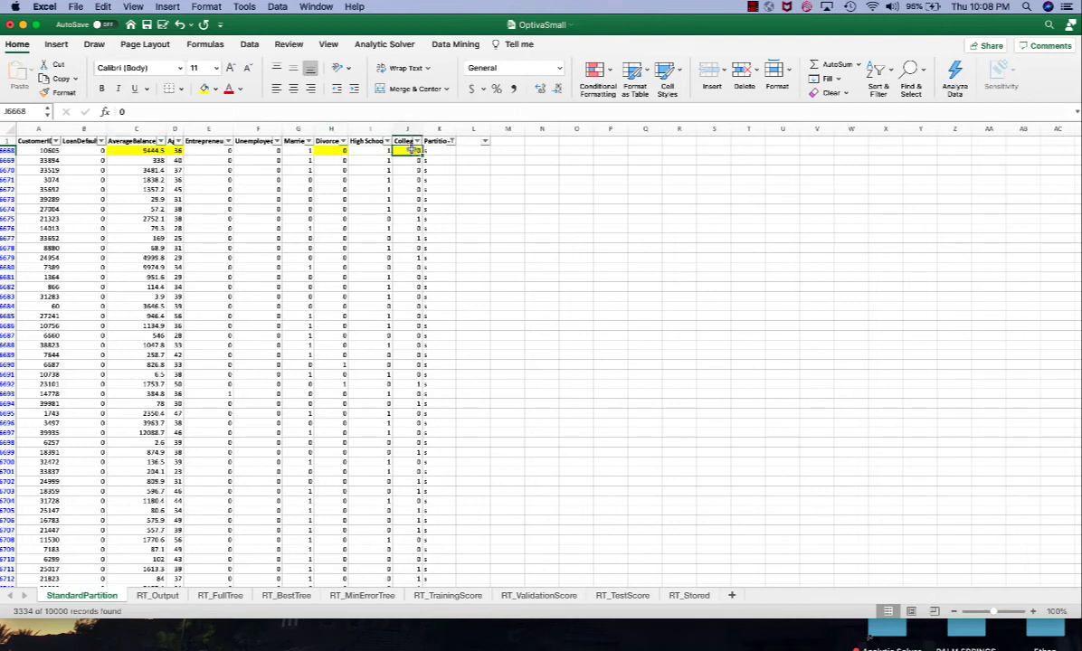
pyautogui.click(455, 45)
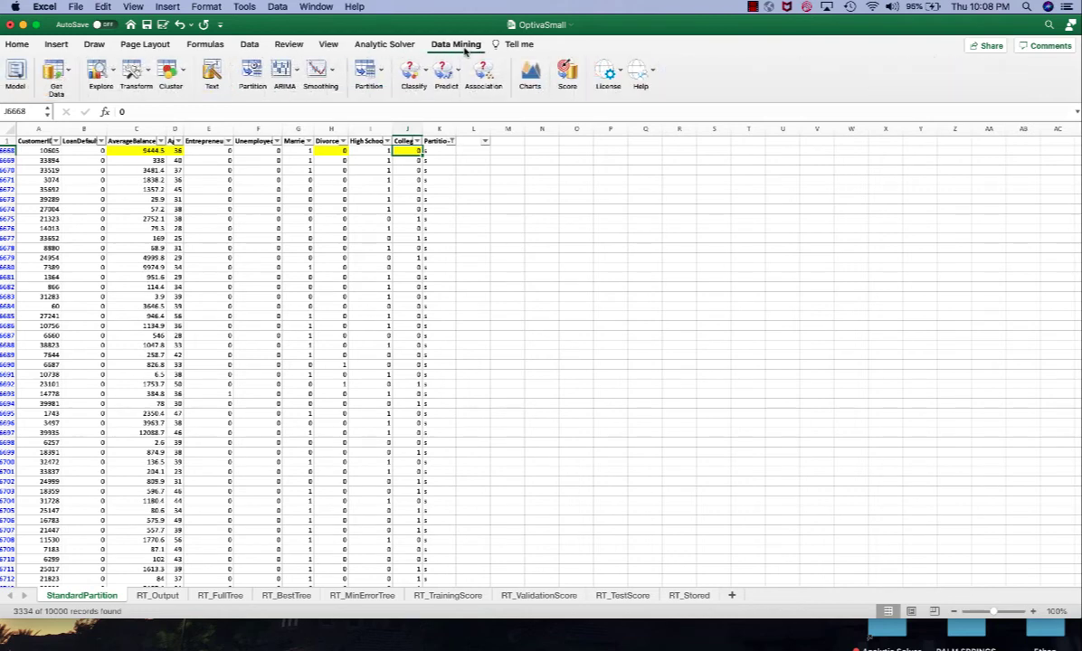
# Reopen the RT_BestTree chart (height 5, 13 nodes) and trace the record's path node by node.
pyautogui.click(447, 78)
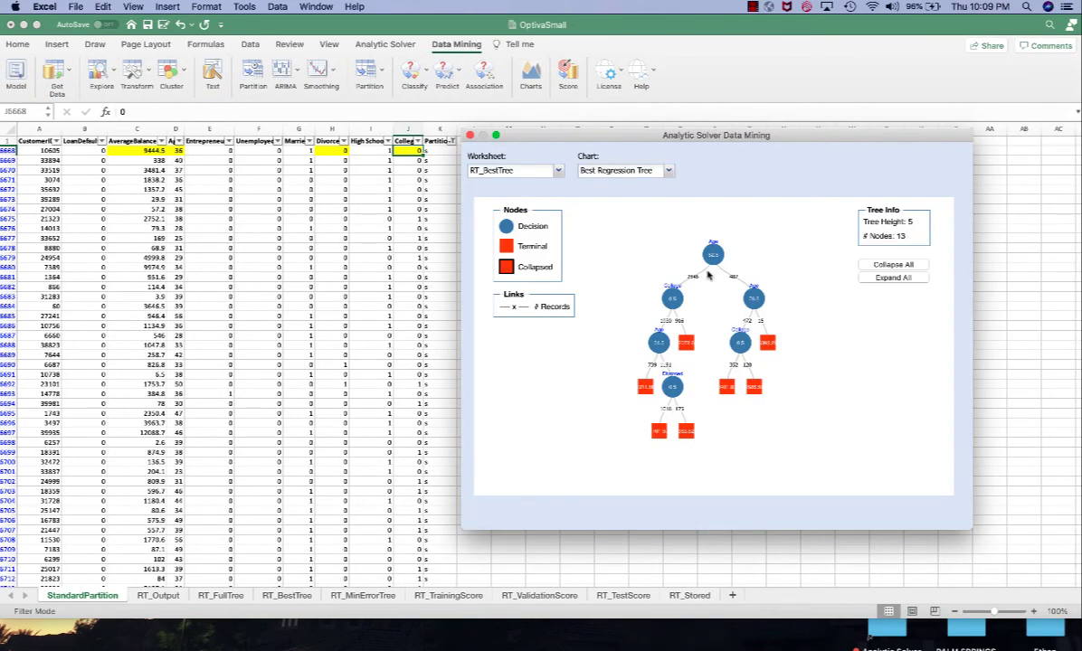
pyautogui.moveTo(722, 264)
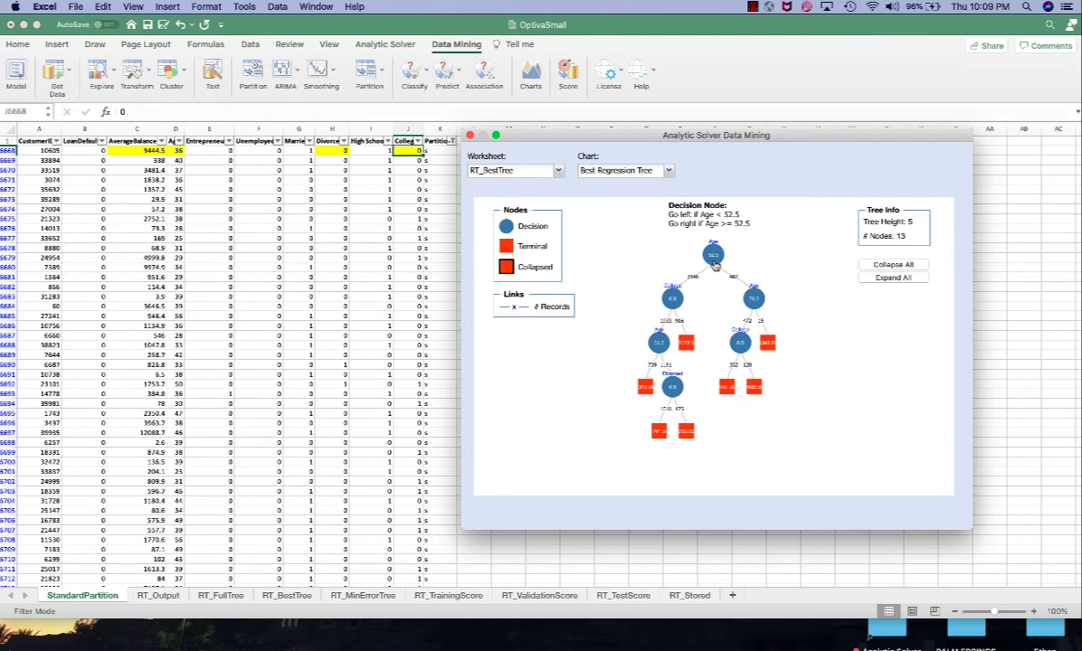
pyautogui.moveTo(677, 300)
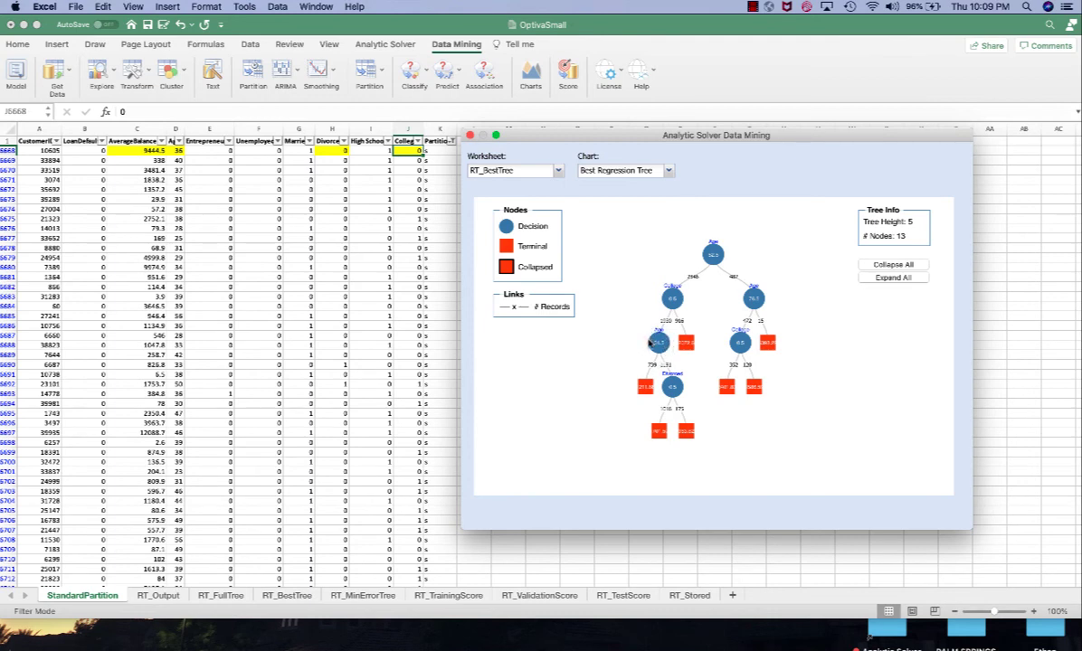
pyautogui.moveTo(652, 345)
pyautogui.moveTo(673, 387)
pyautogui.moveTo(660, 436)
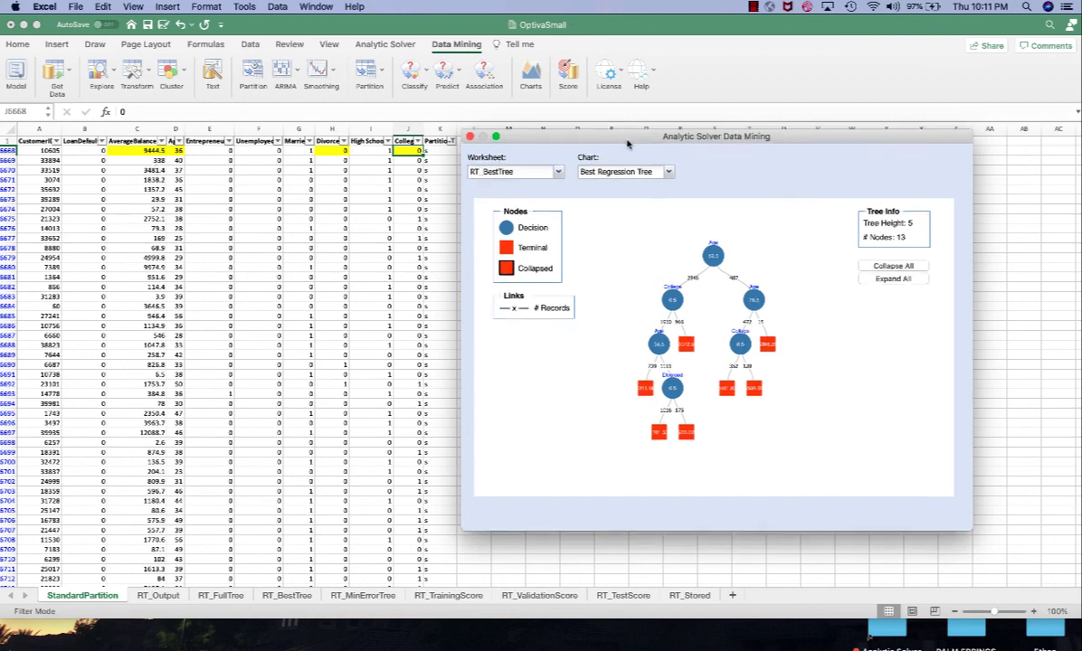
pyautogui.moveTo(627, 140); pyautogui.dragTo(632, 134)
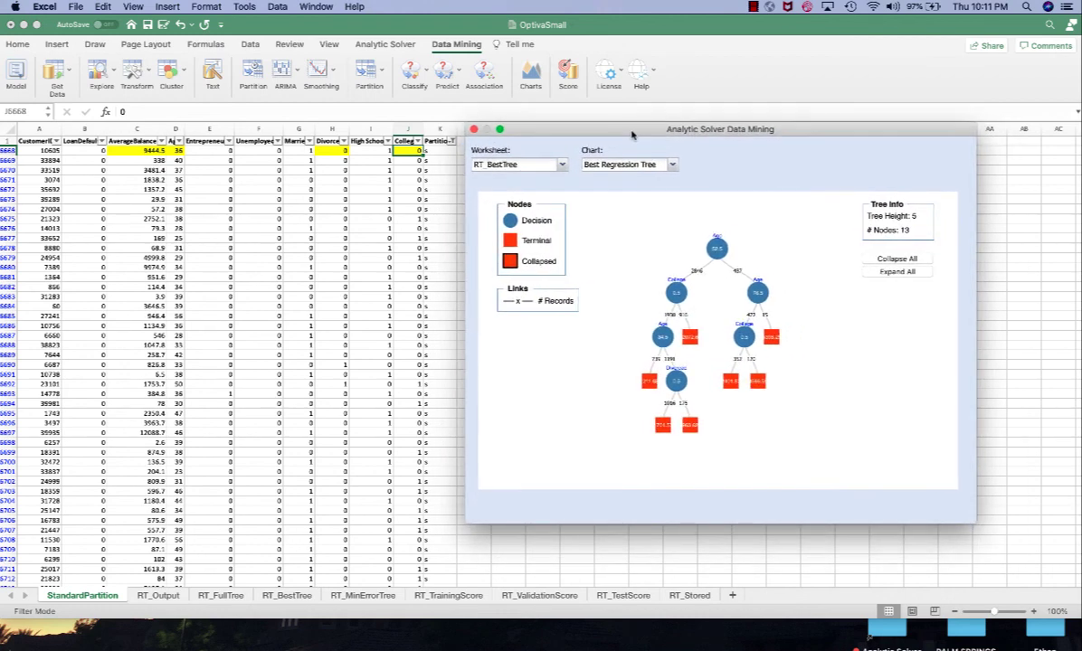